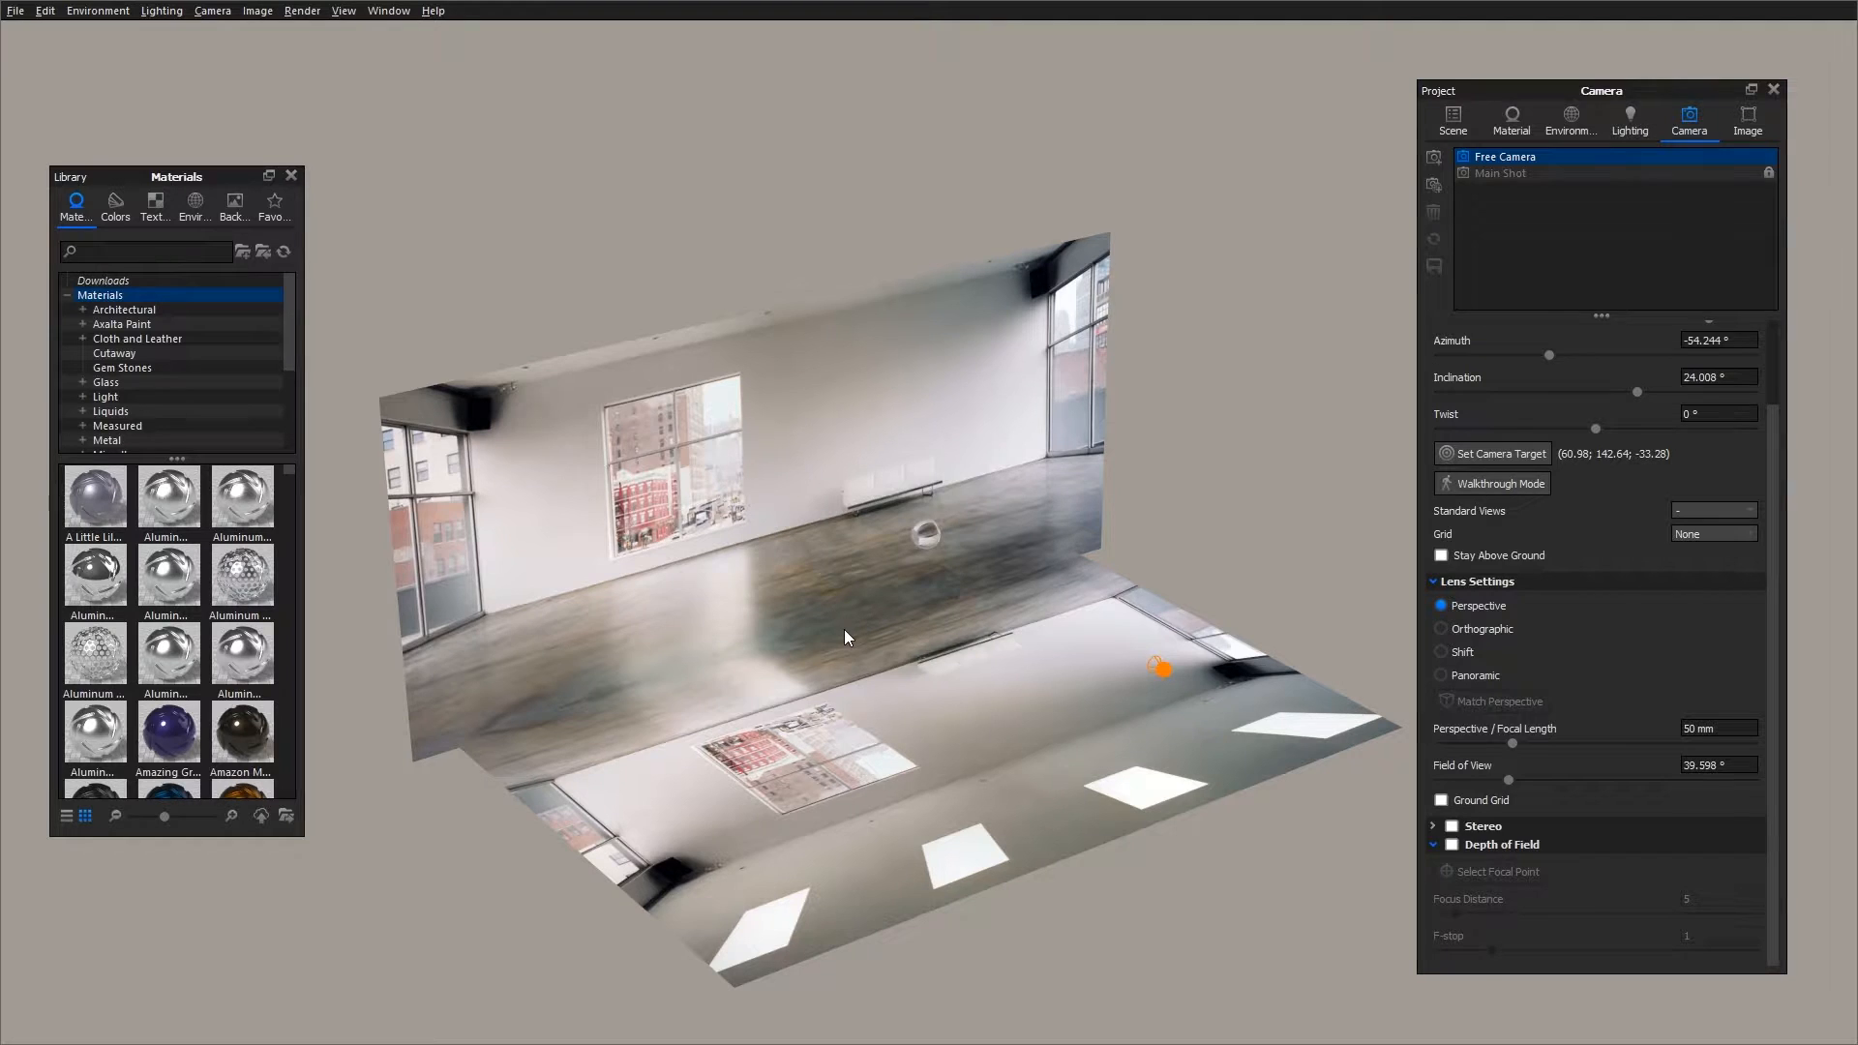
Add a cube to the scene and set its overall scale to 5000
drag(880, 659, 886, 609)
scroll(1123, 578, up, 3)
middle_drag(1043, 624, 1025, 566)
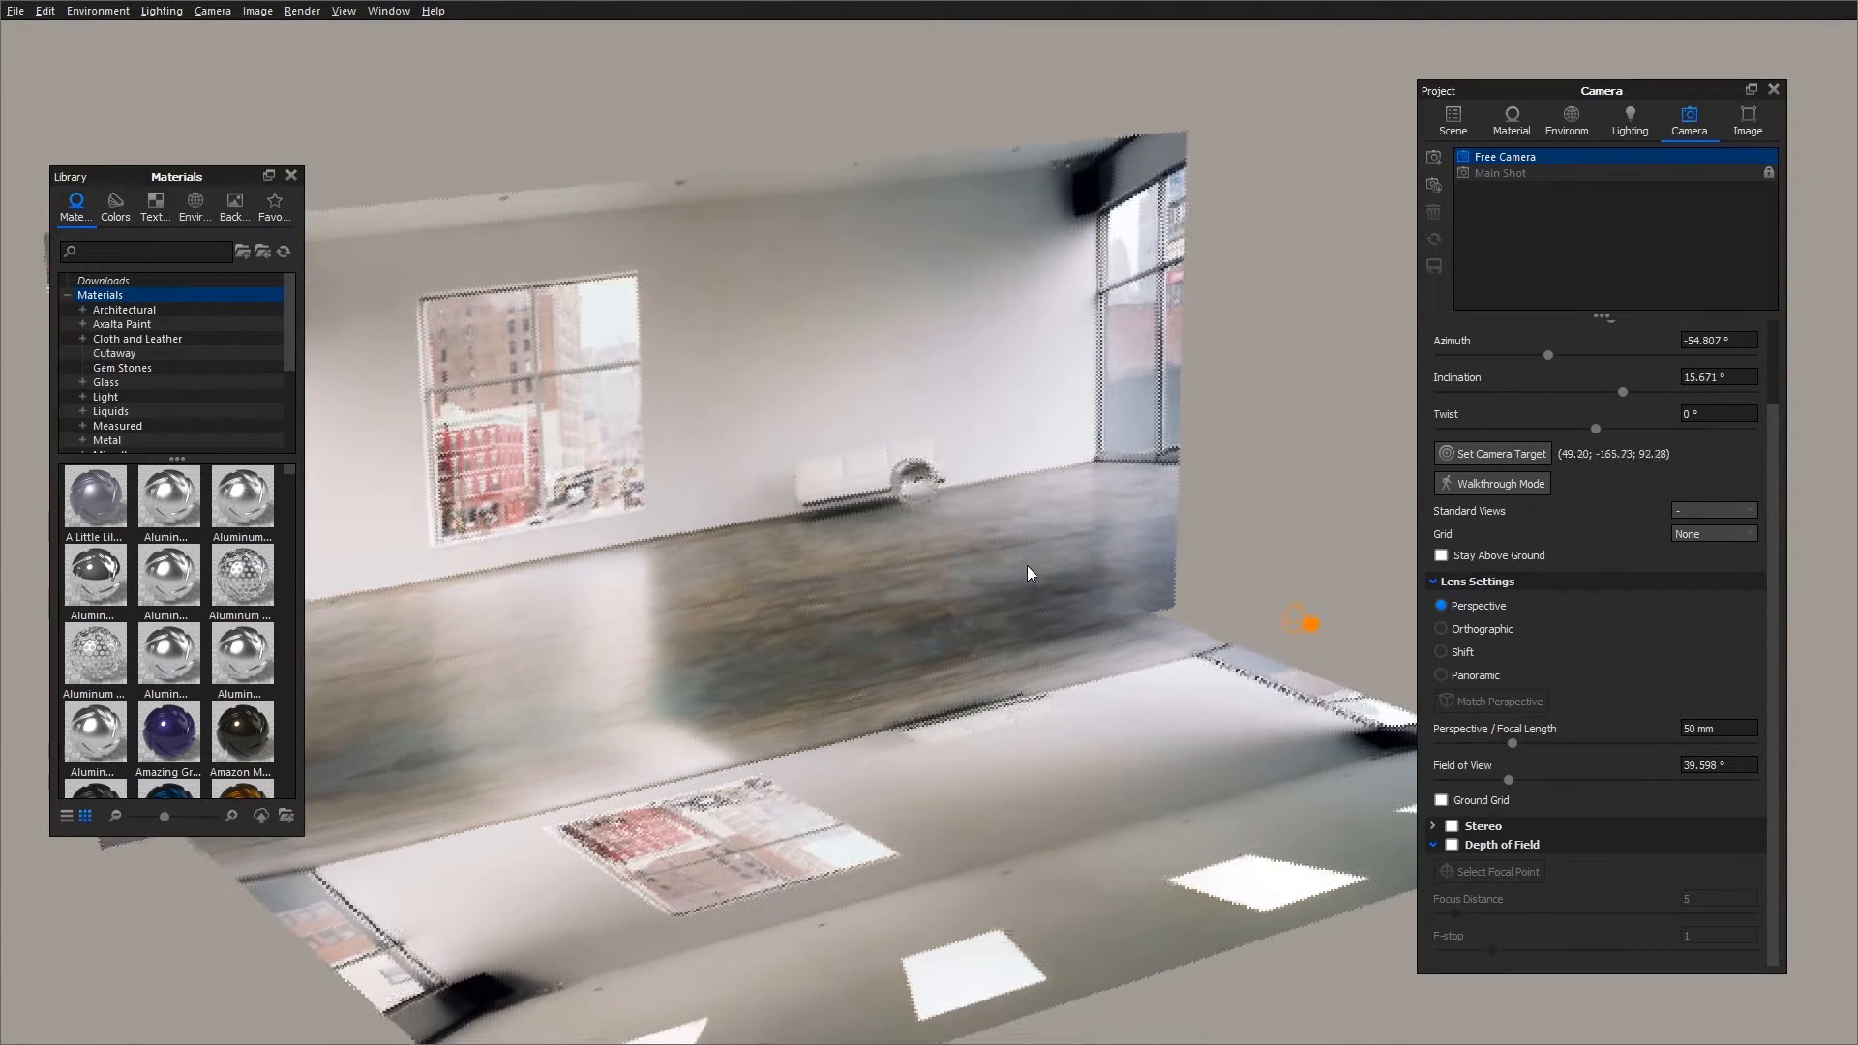
click(46, 10)
mouse_move(70, 90)
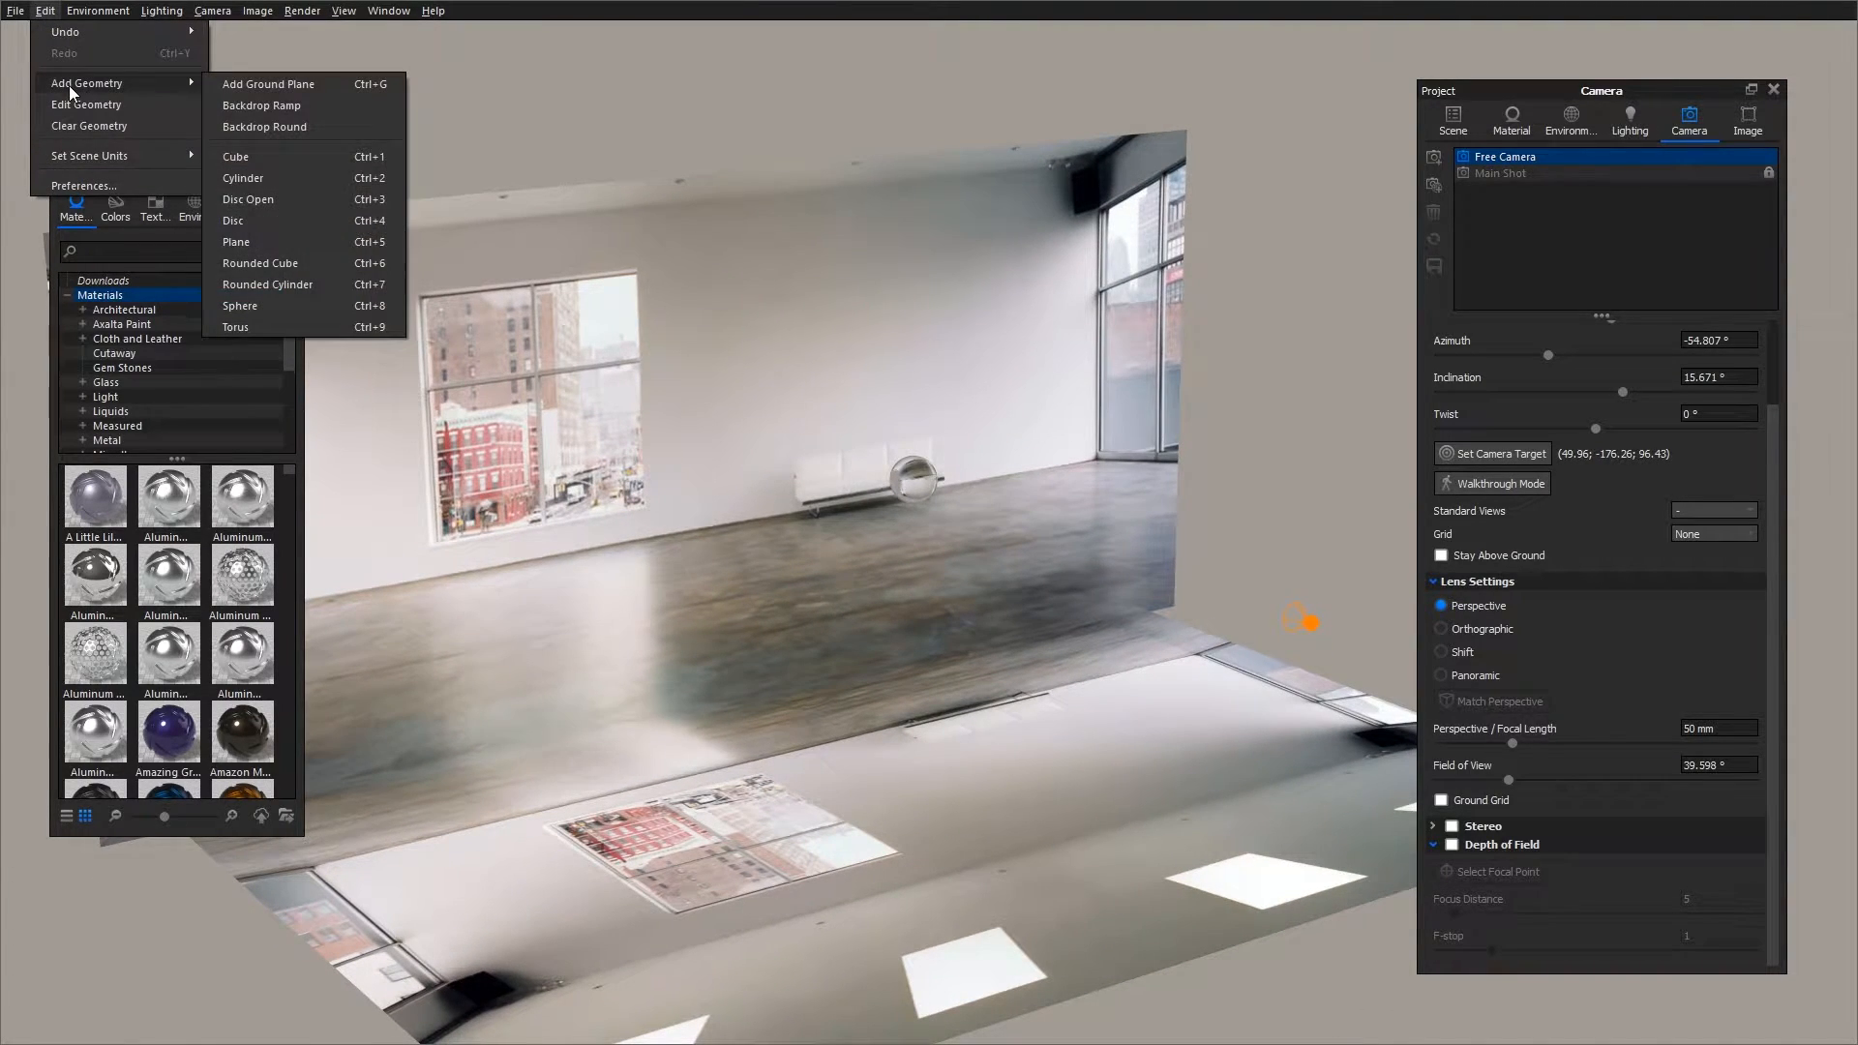
click(262, 158)
drag(588, 674, 806, 666)
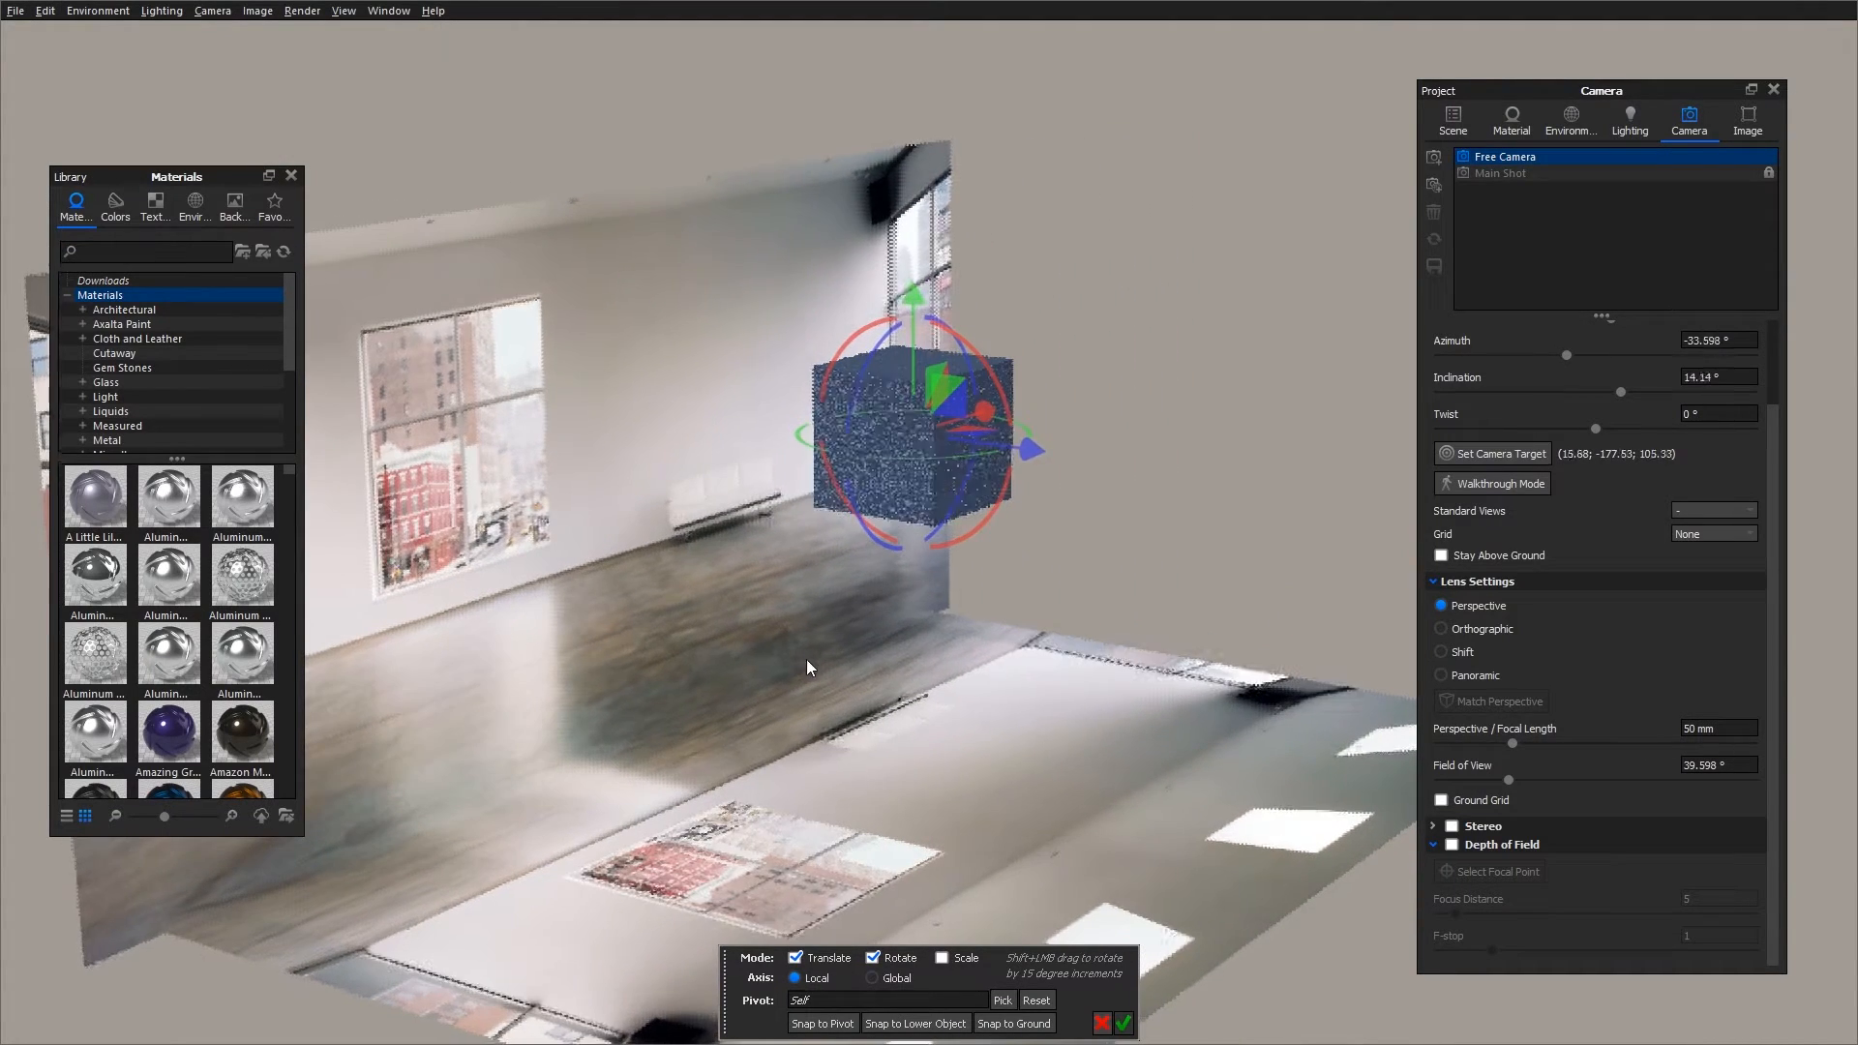
click(1453, 121)
click(1735, 693)
text(5000)
key(Return)
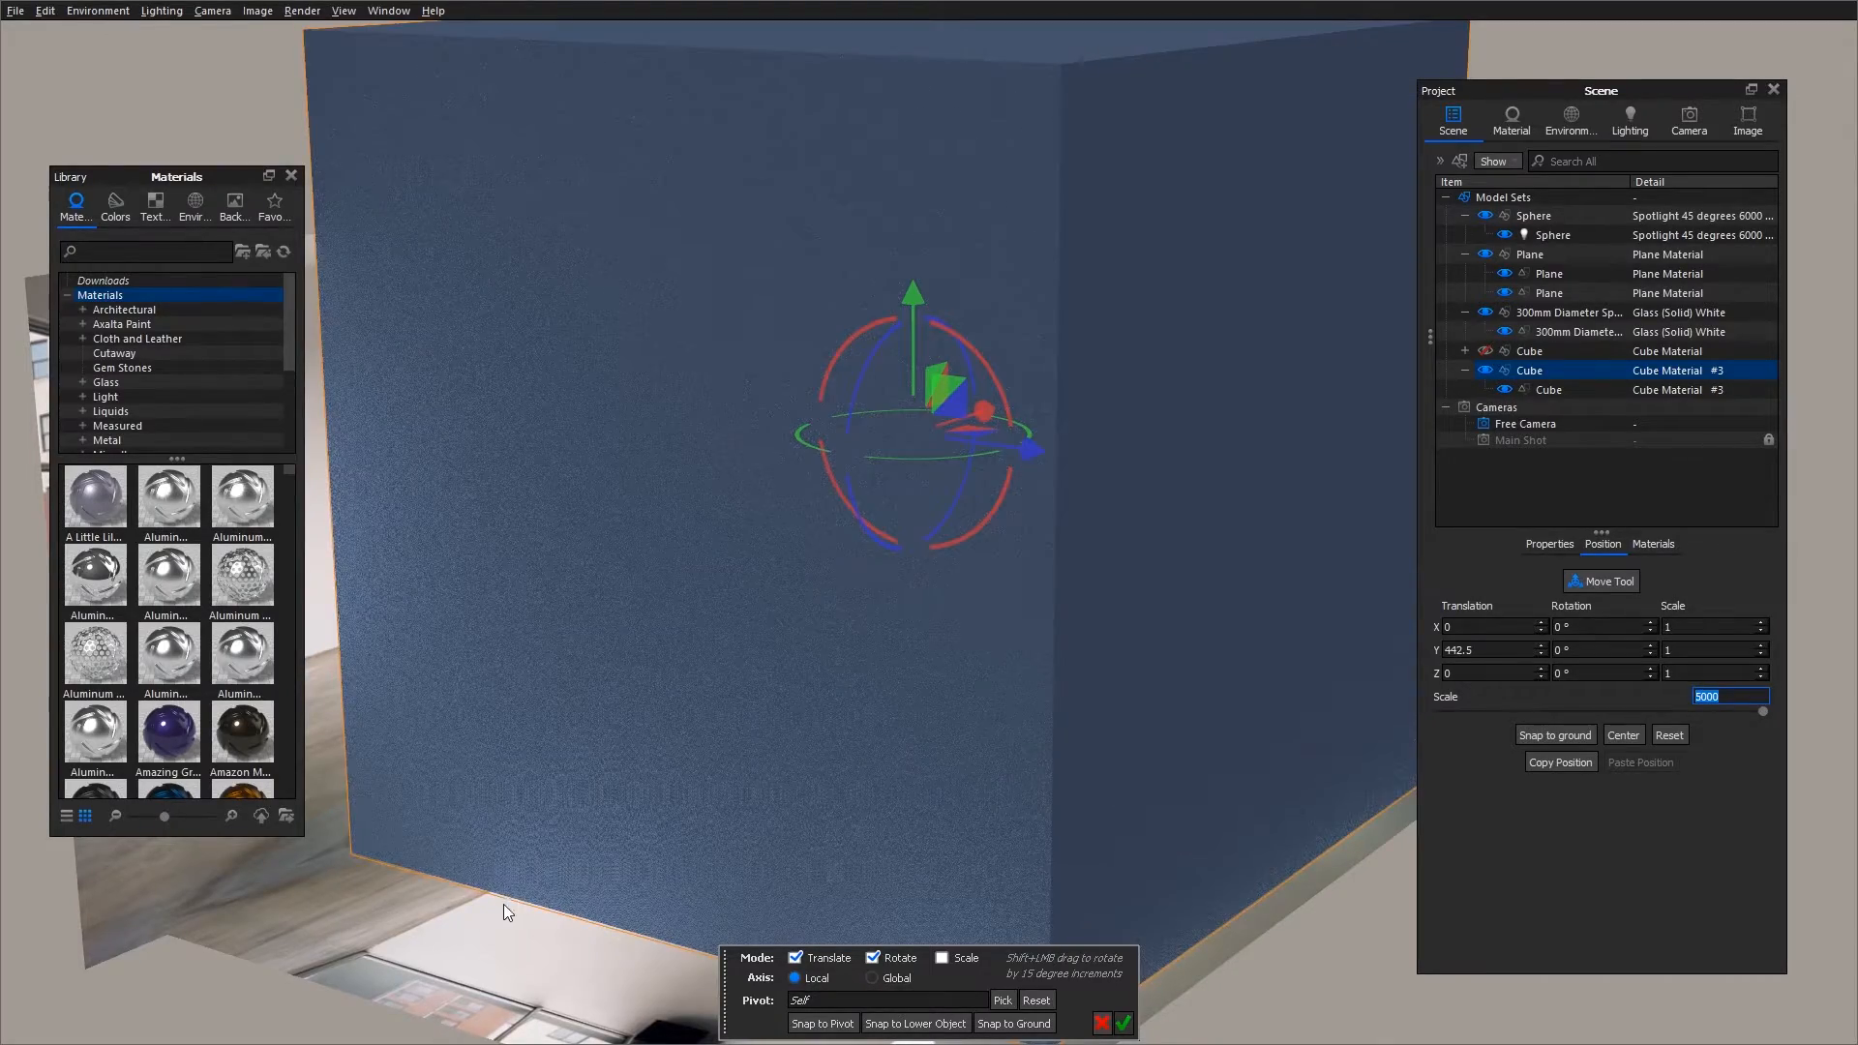
Move the large cube to about -720 in Y and about -425 in Z so it encloses the sphere
scroll(729, 904, down, 5)
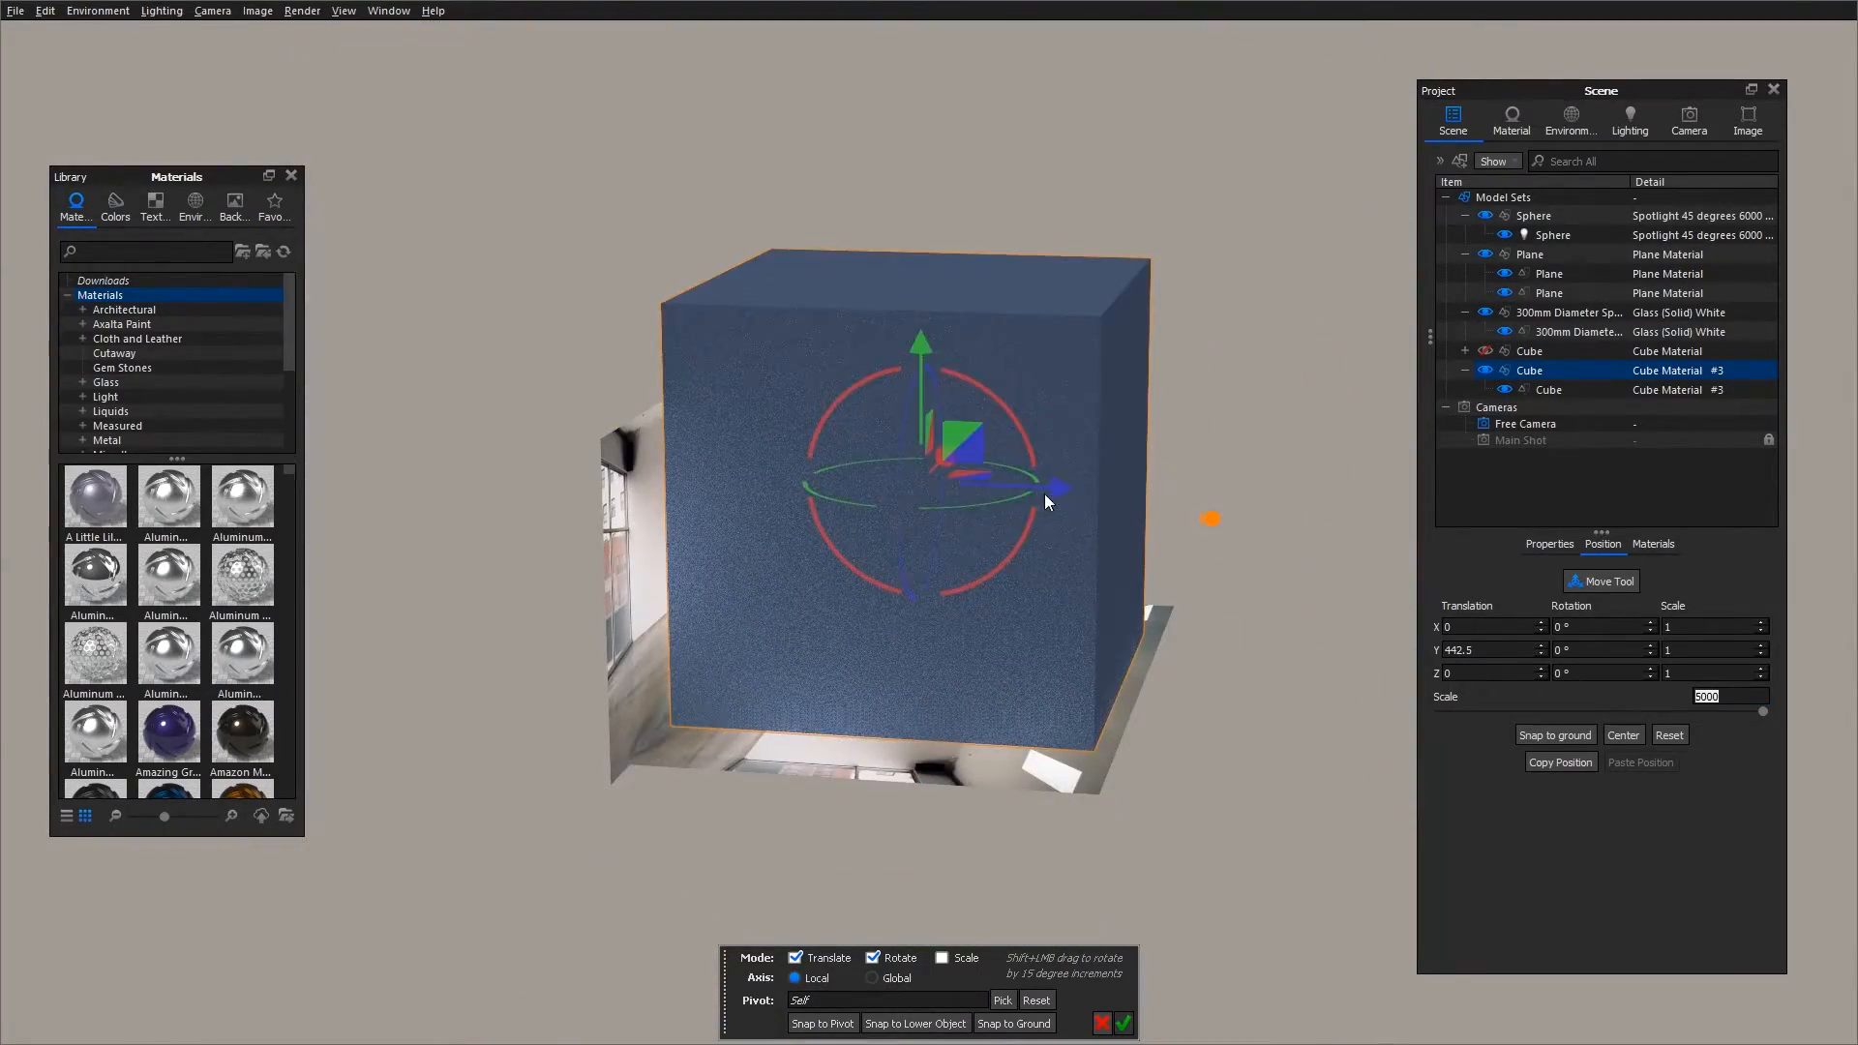
drag(1047, 492, 1014, 489)
drag(890, 351, 898, 467)
drag(1263, 705, 987, 689)
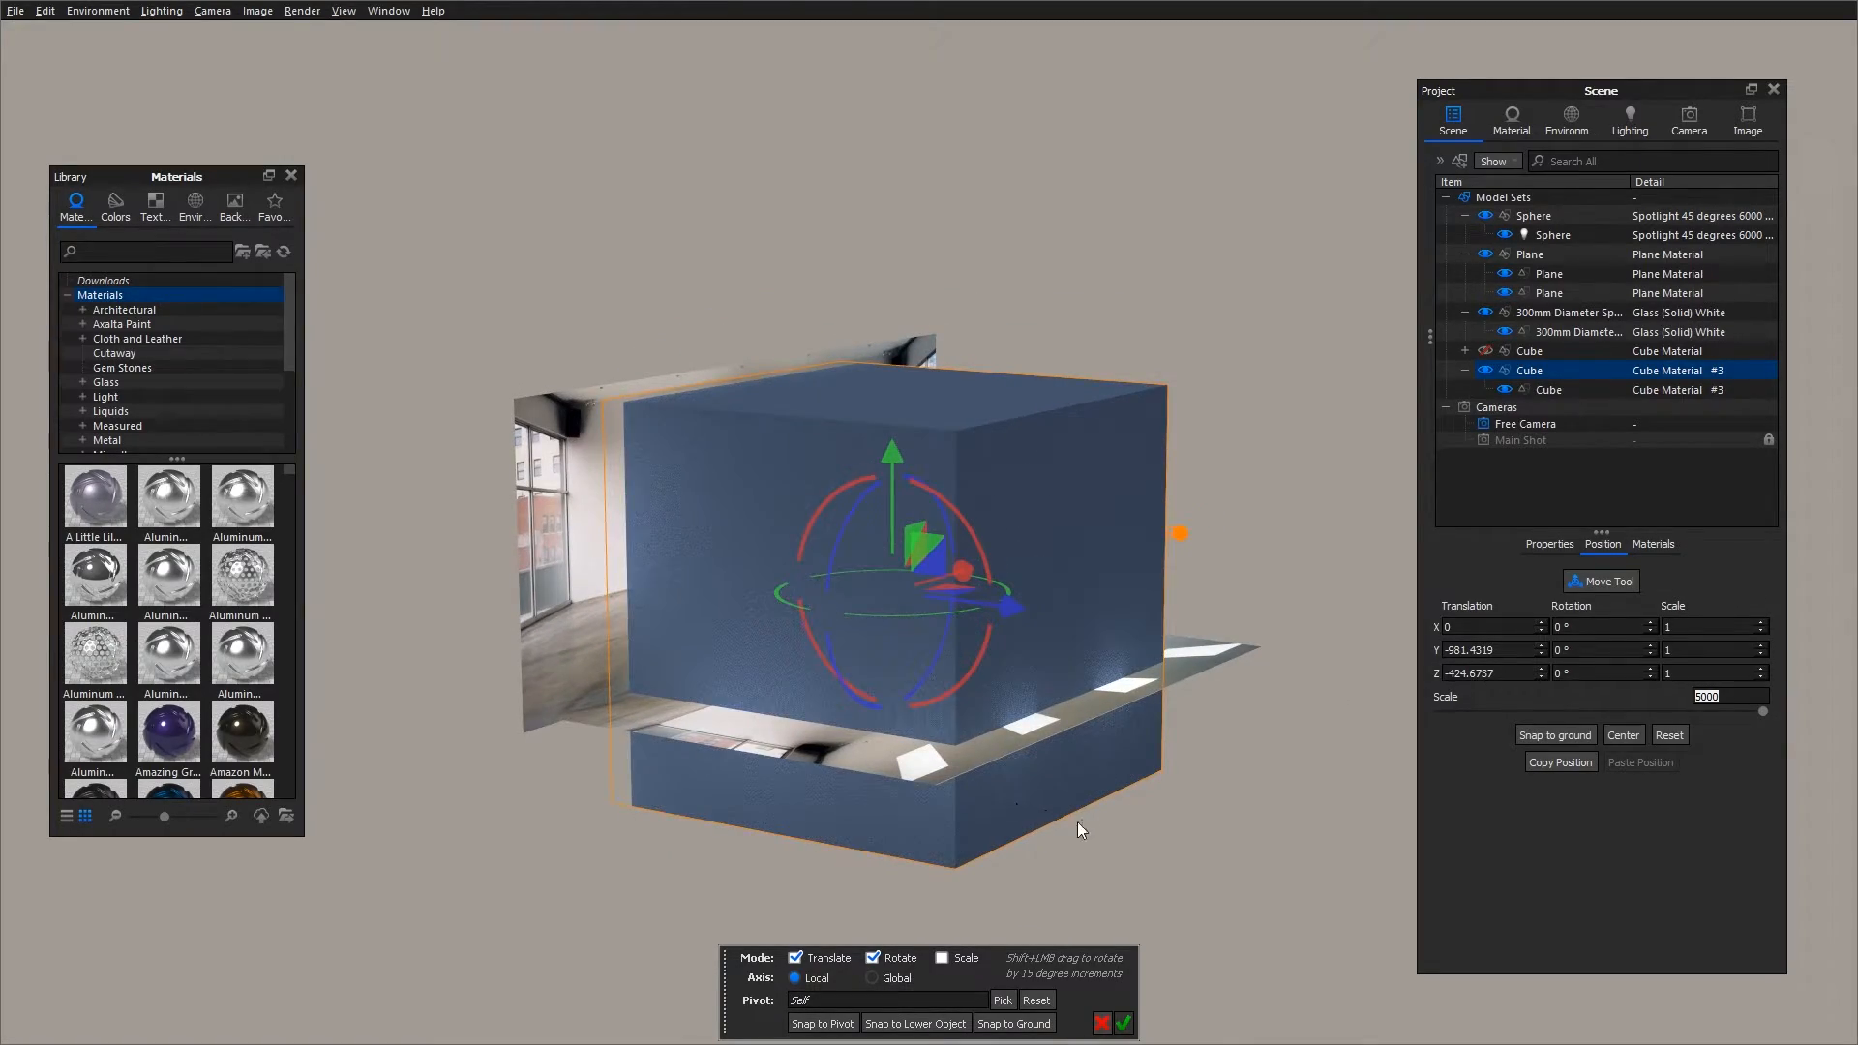
drag(1068, 822, 1032, 828)
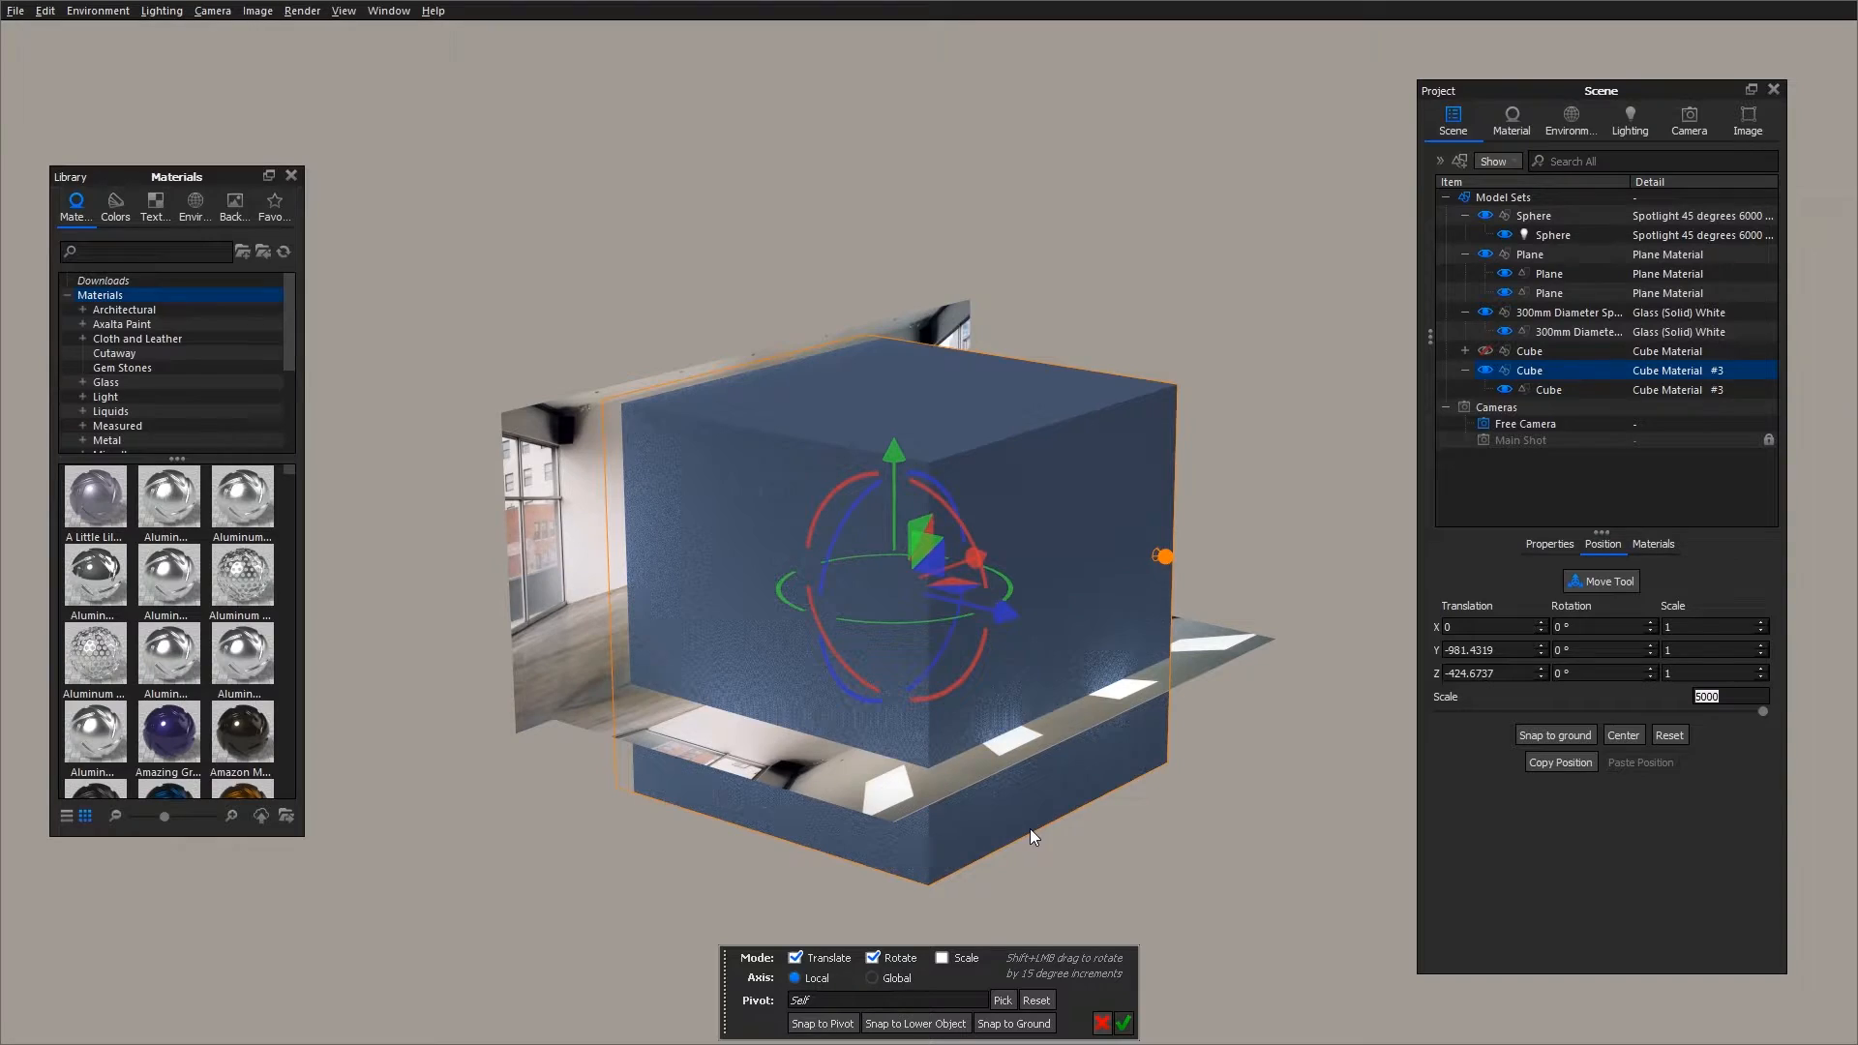
drag(1185, 785, 898, 432)
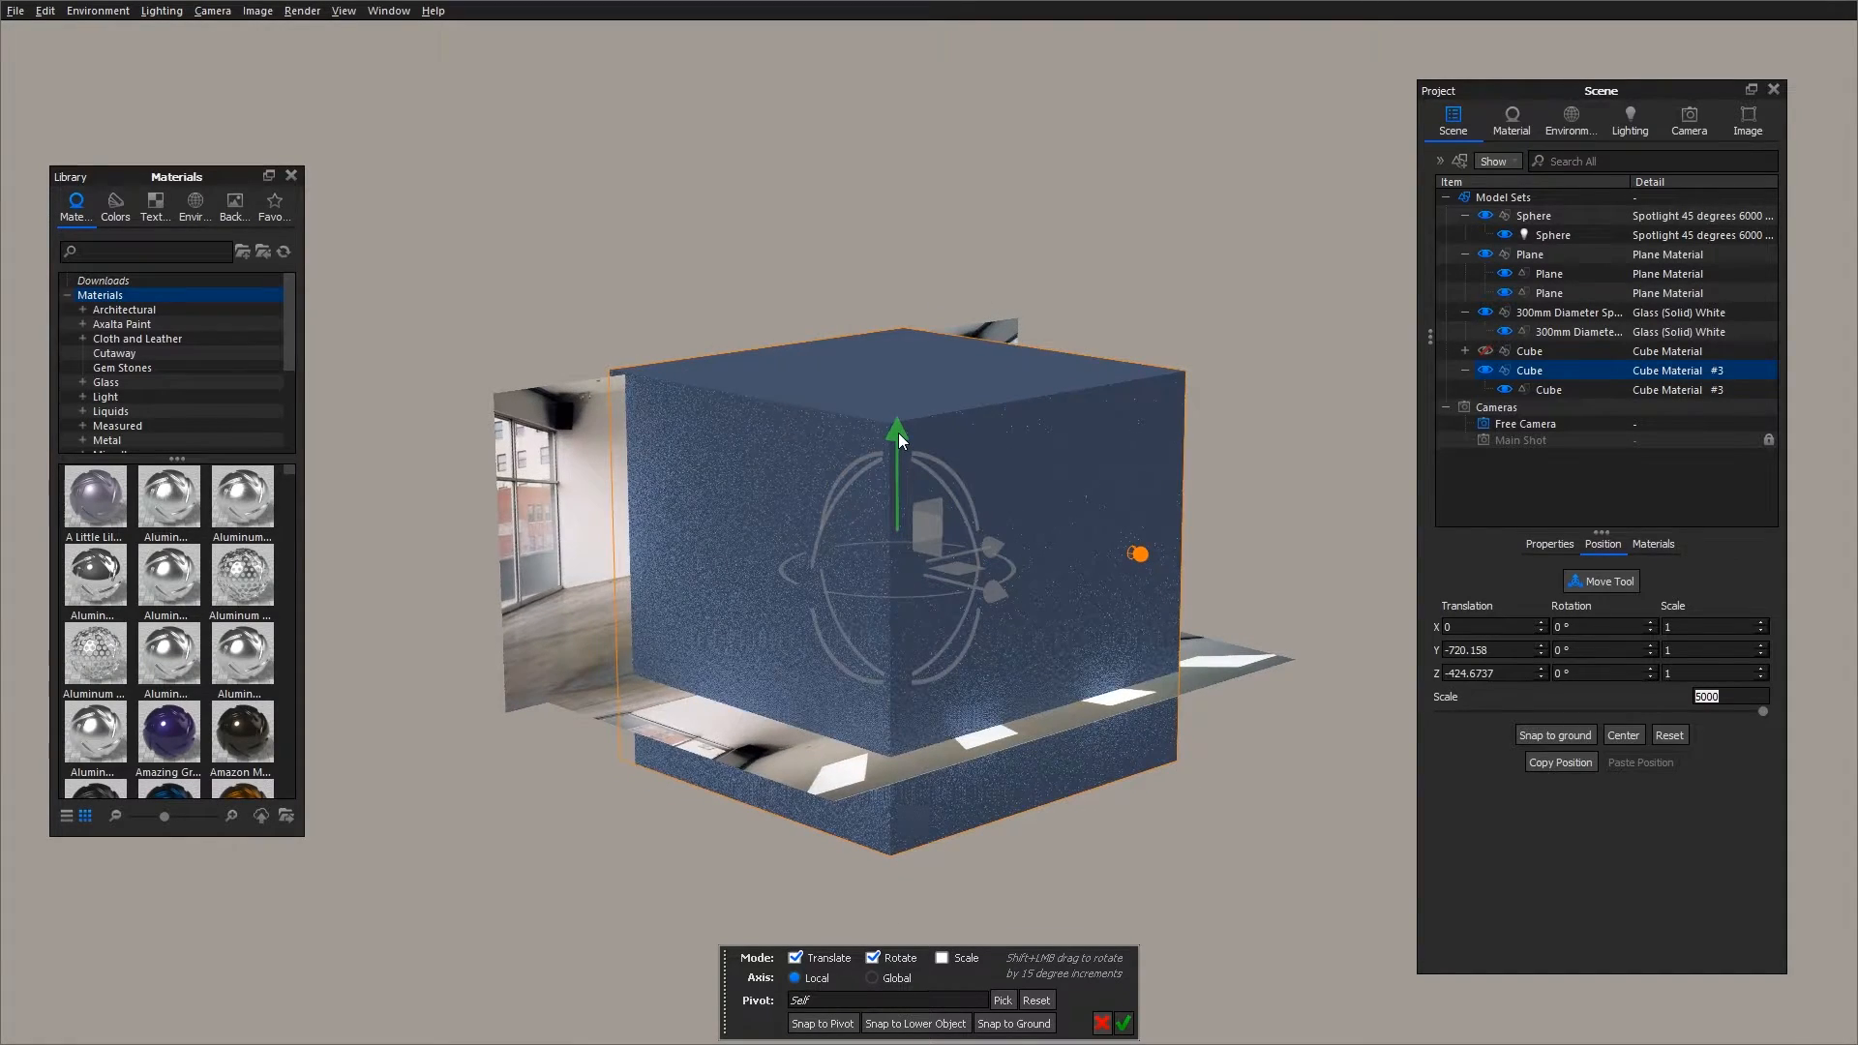
click(1124, 1023)
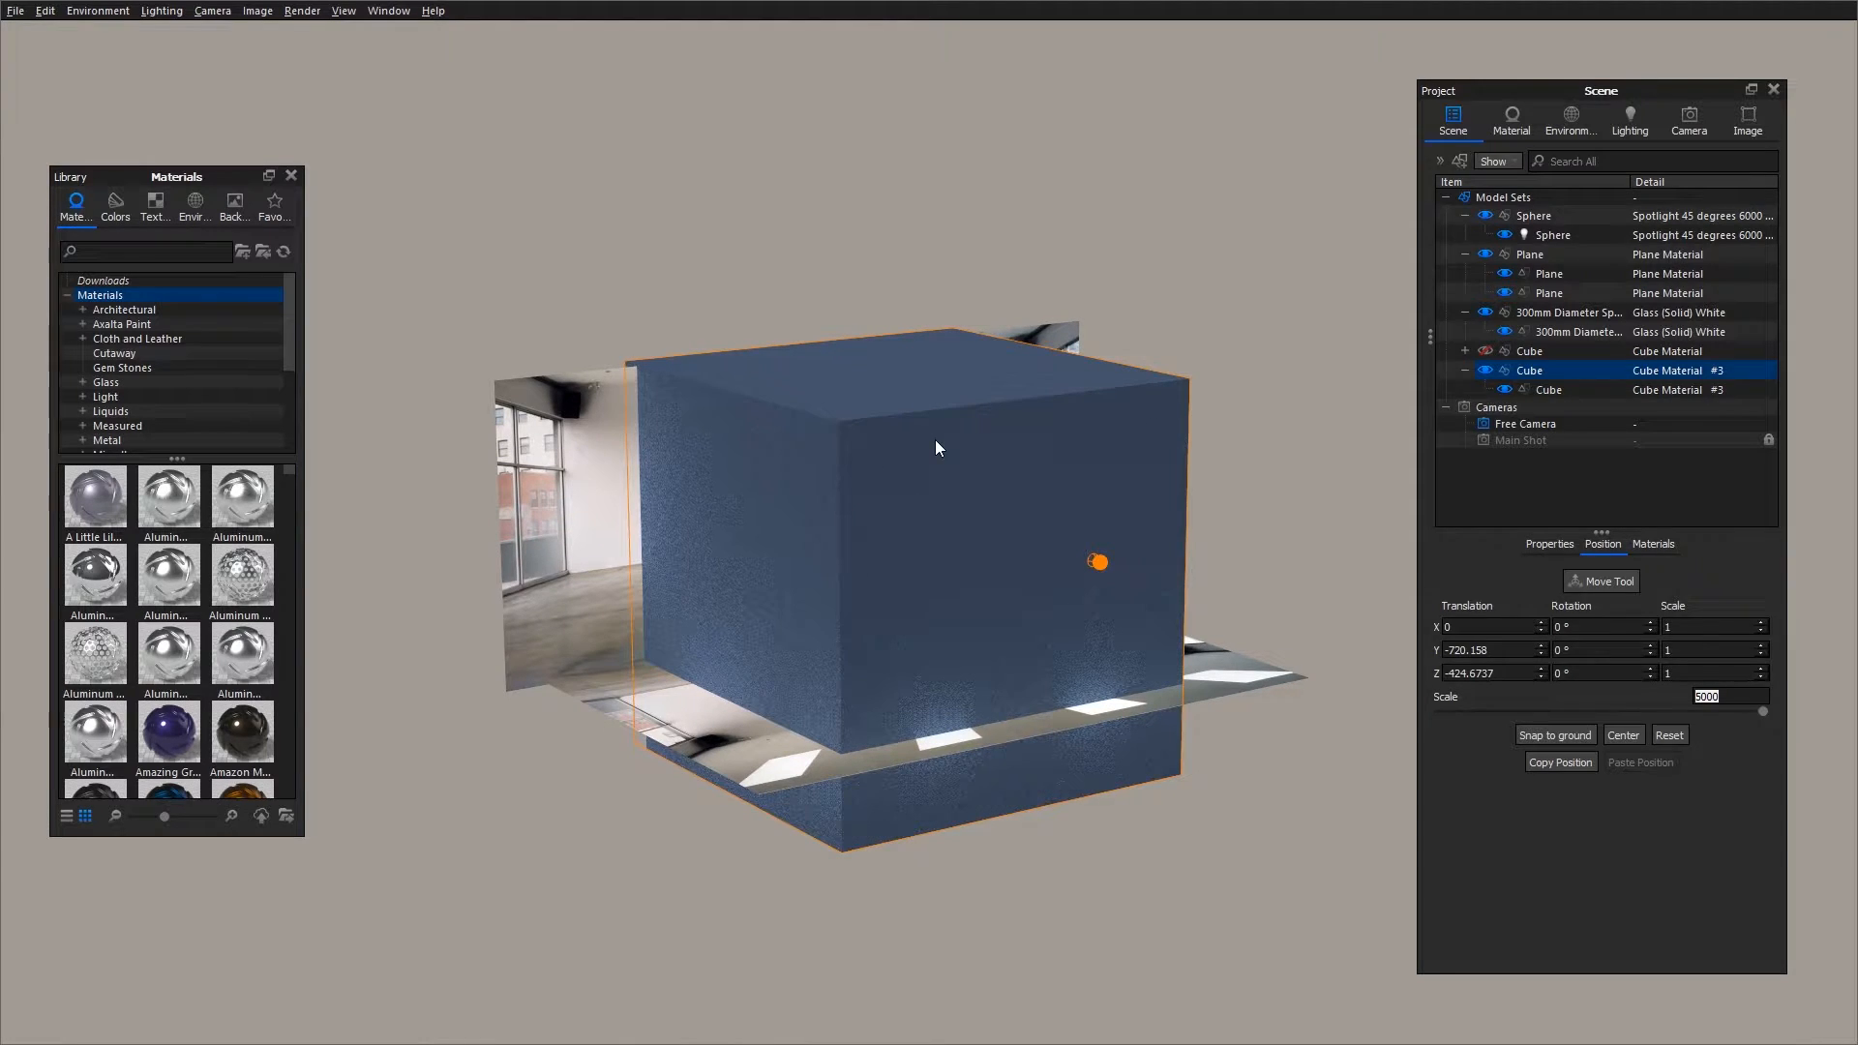
Open the large cube's material and change its type to Plastic (Transparent)
double_click(934, 440)
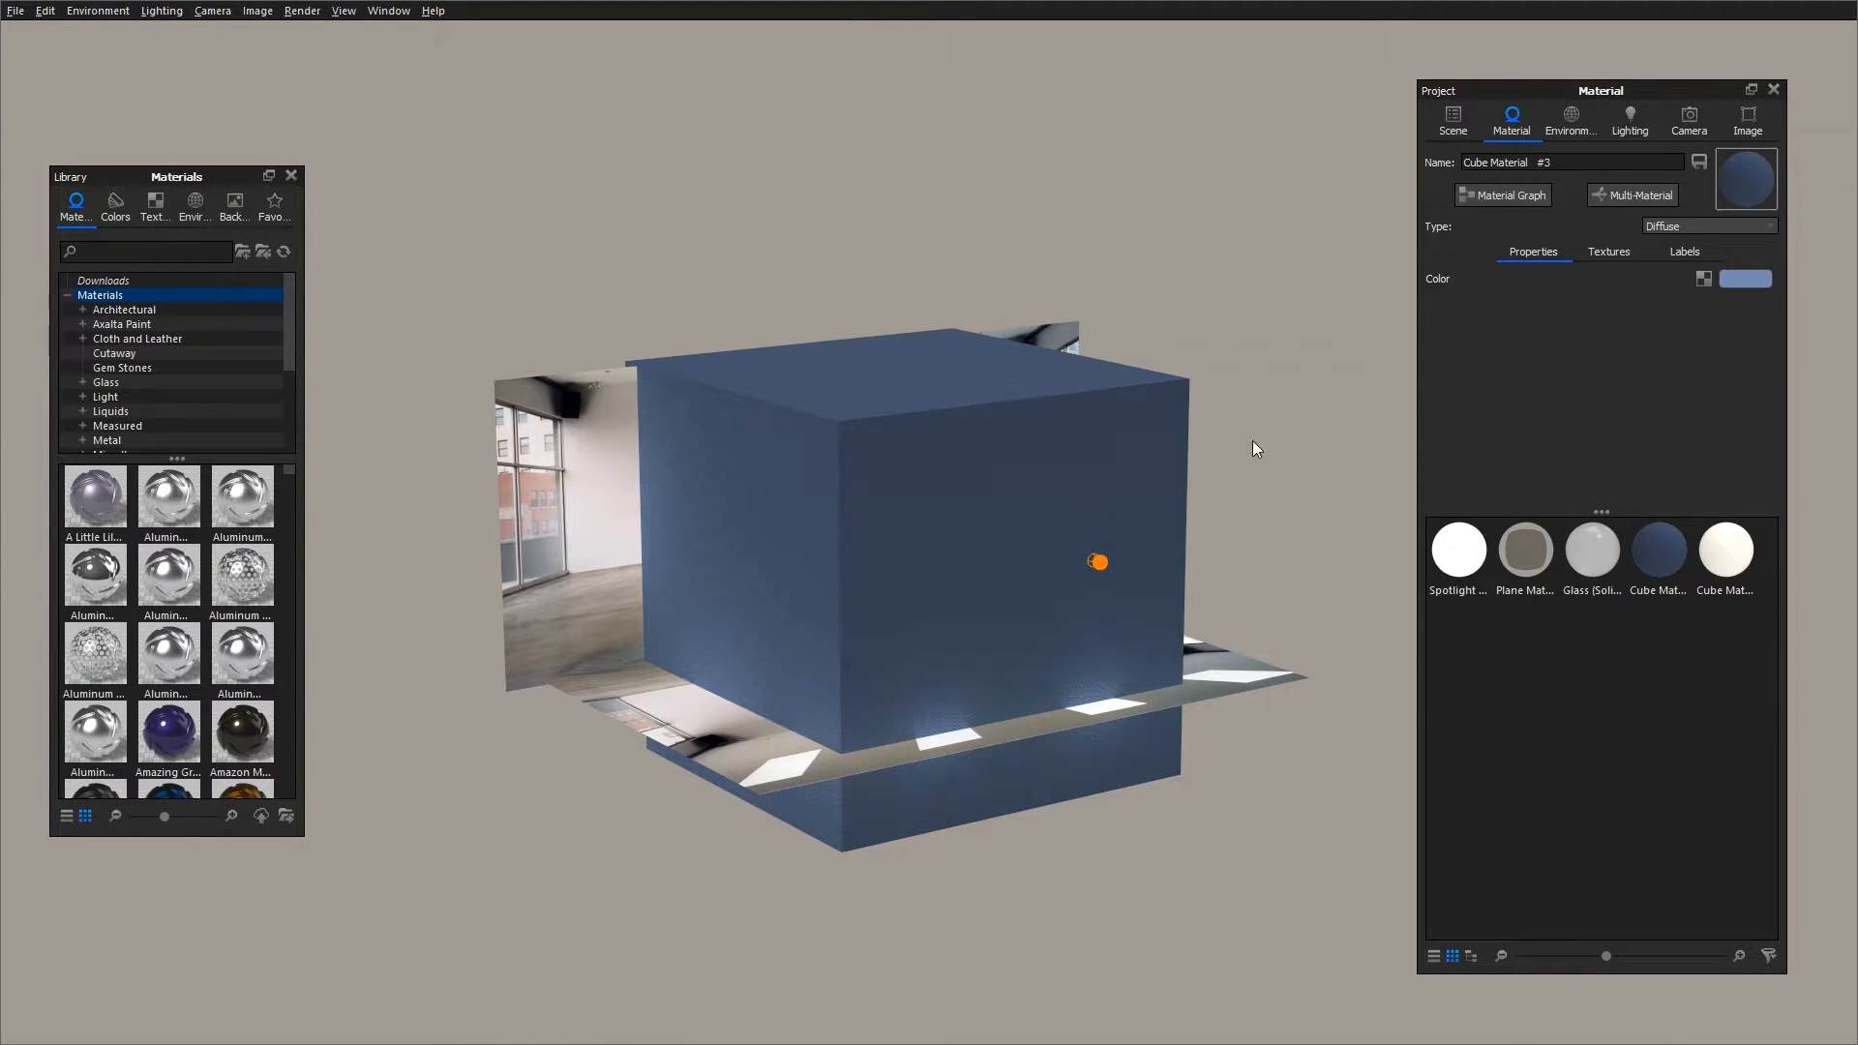
click(1754, 228)
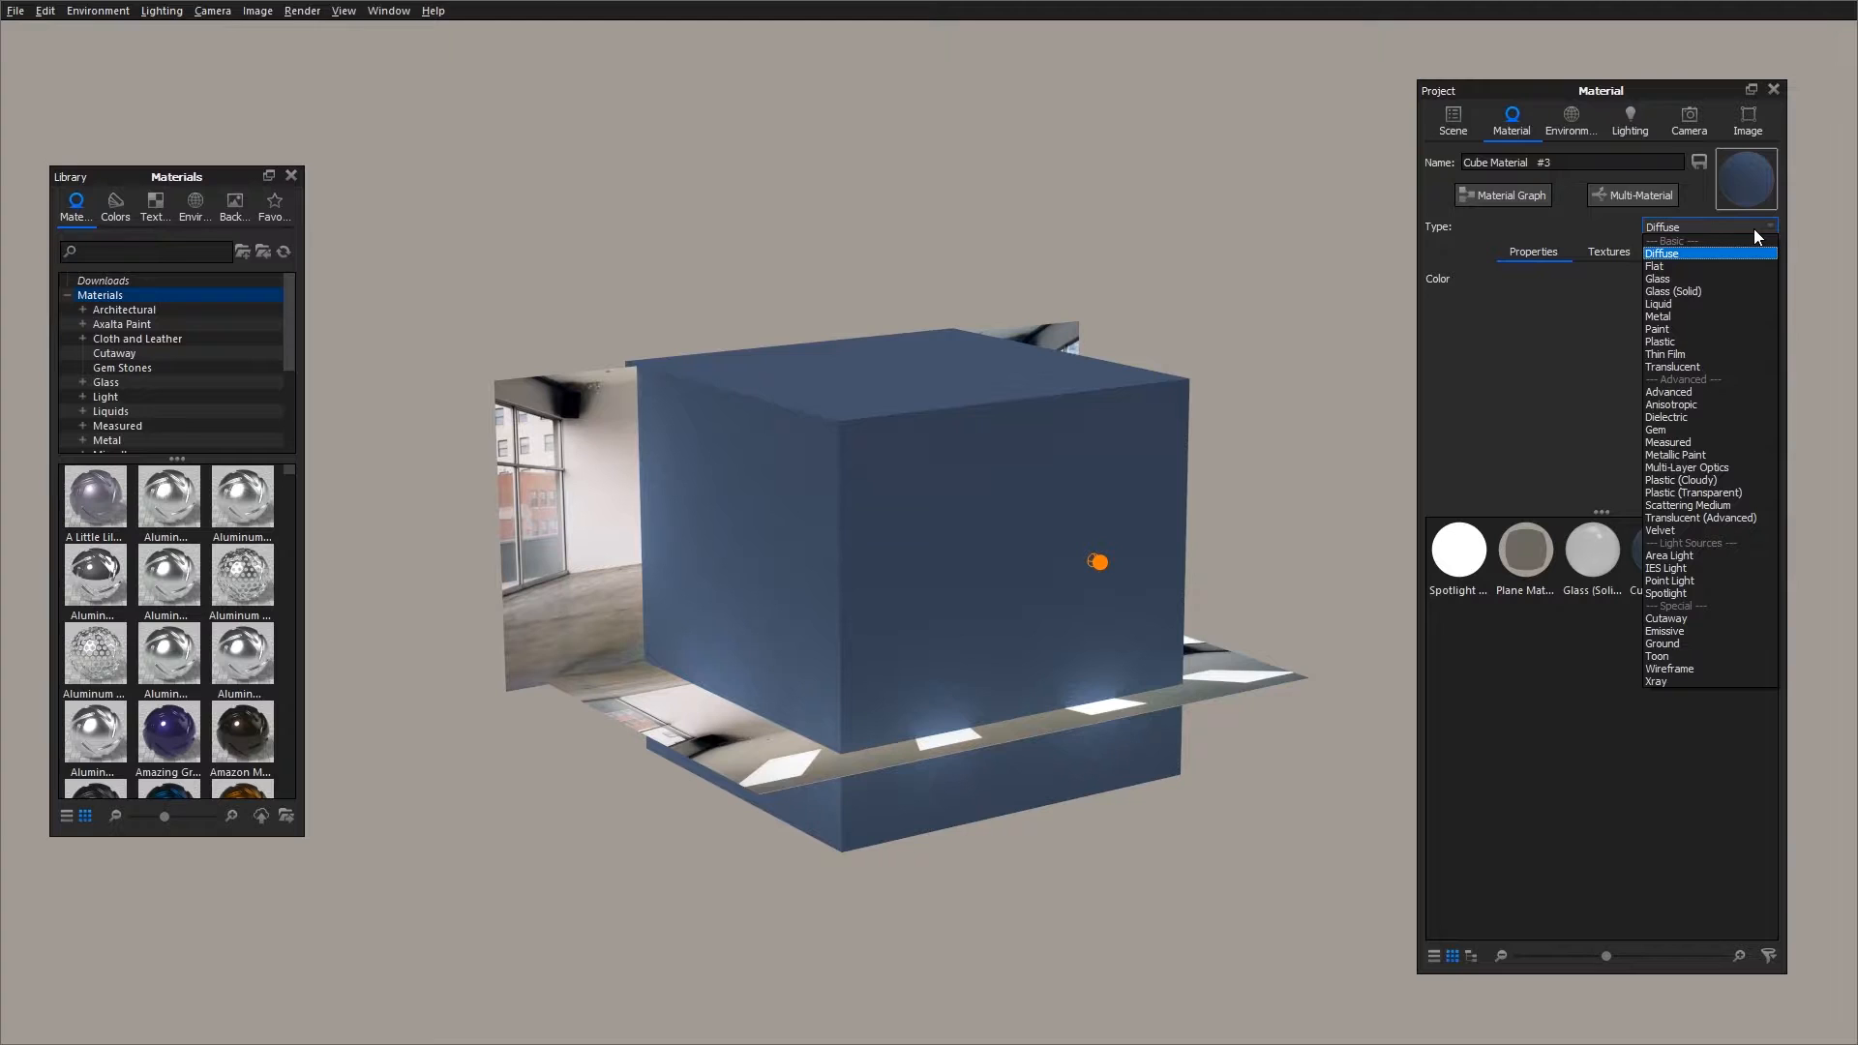
click(1726, 494)
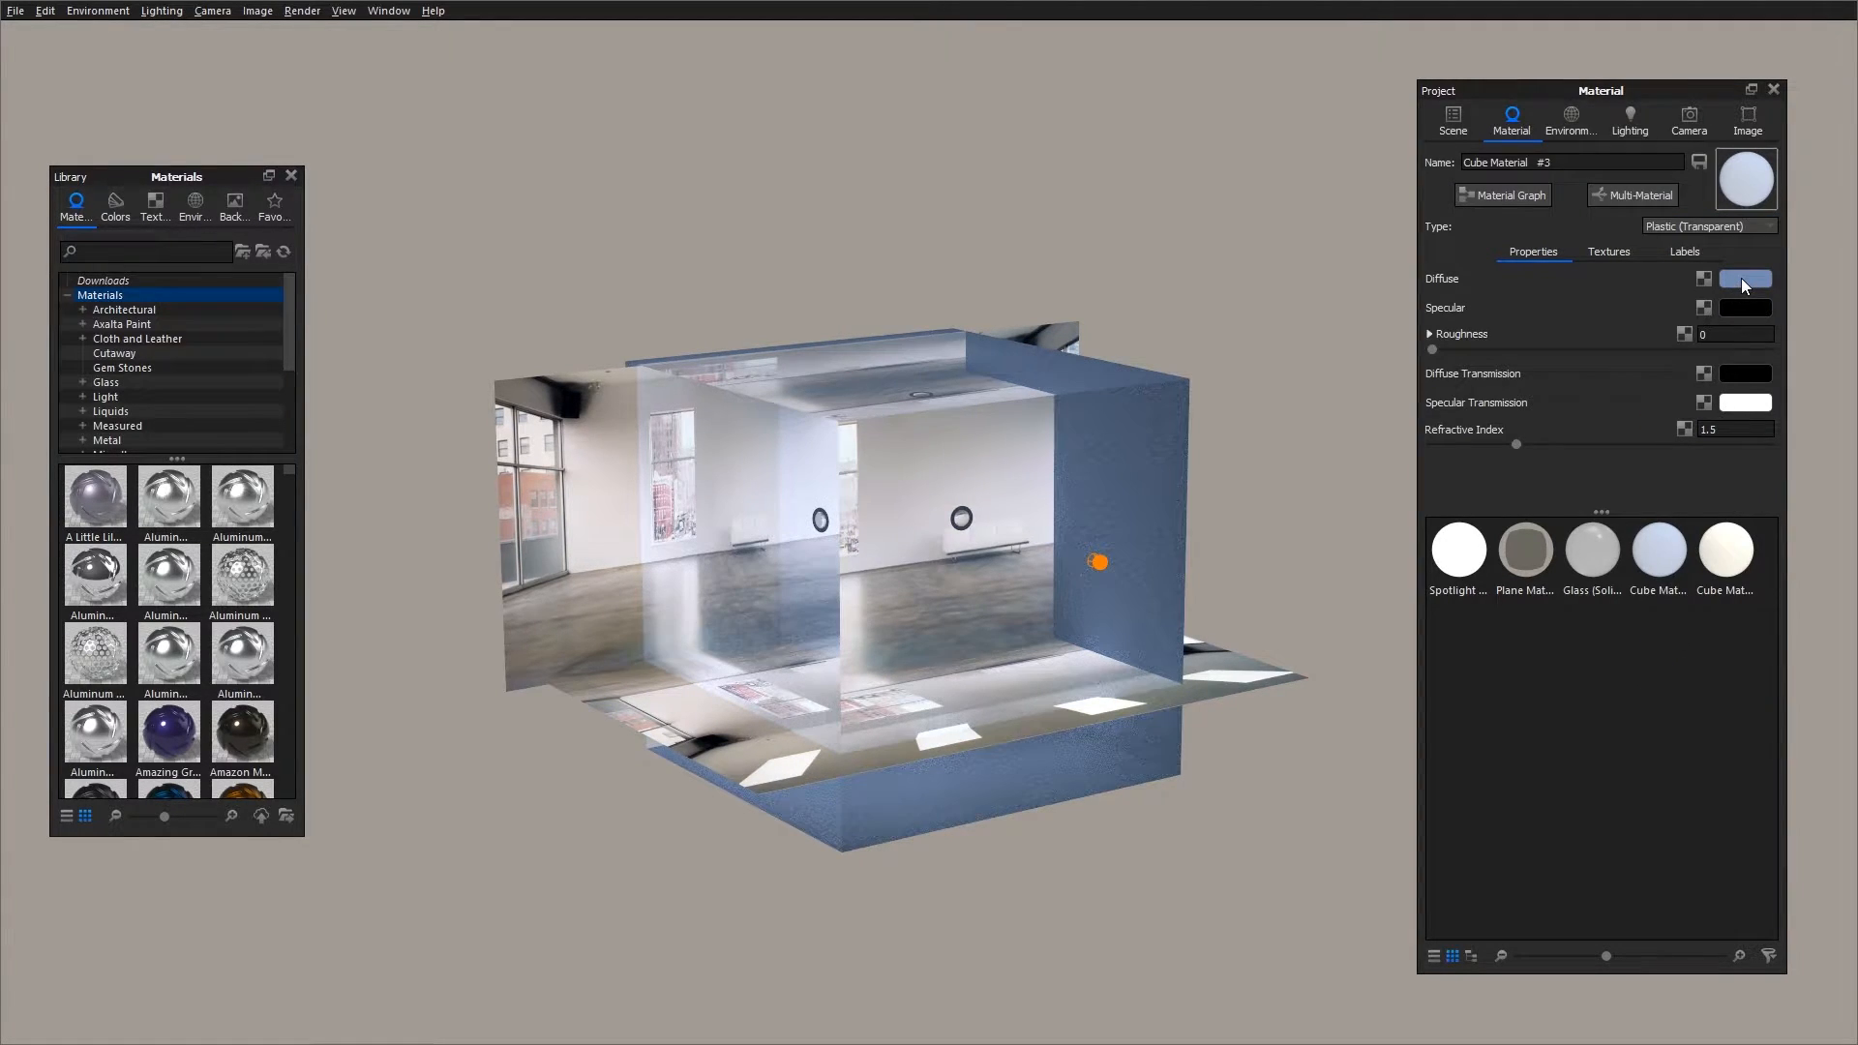
Give the cube's material a warm off-white diffuse colour and a roughness of 0.5
click(1742, 279)
click(1466, 149)
click(1671, 298)
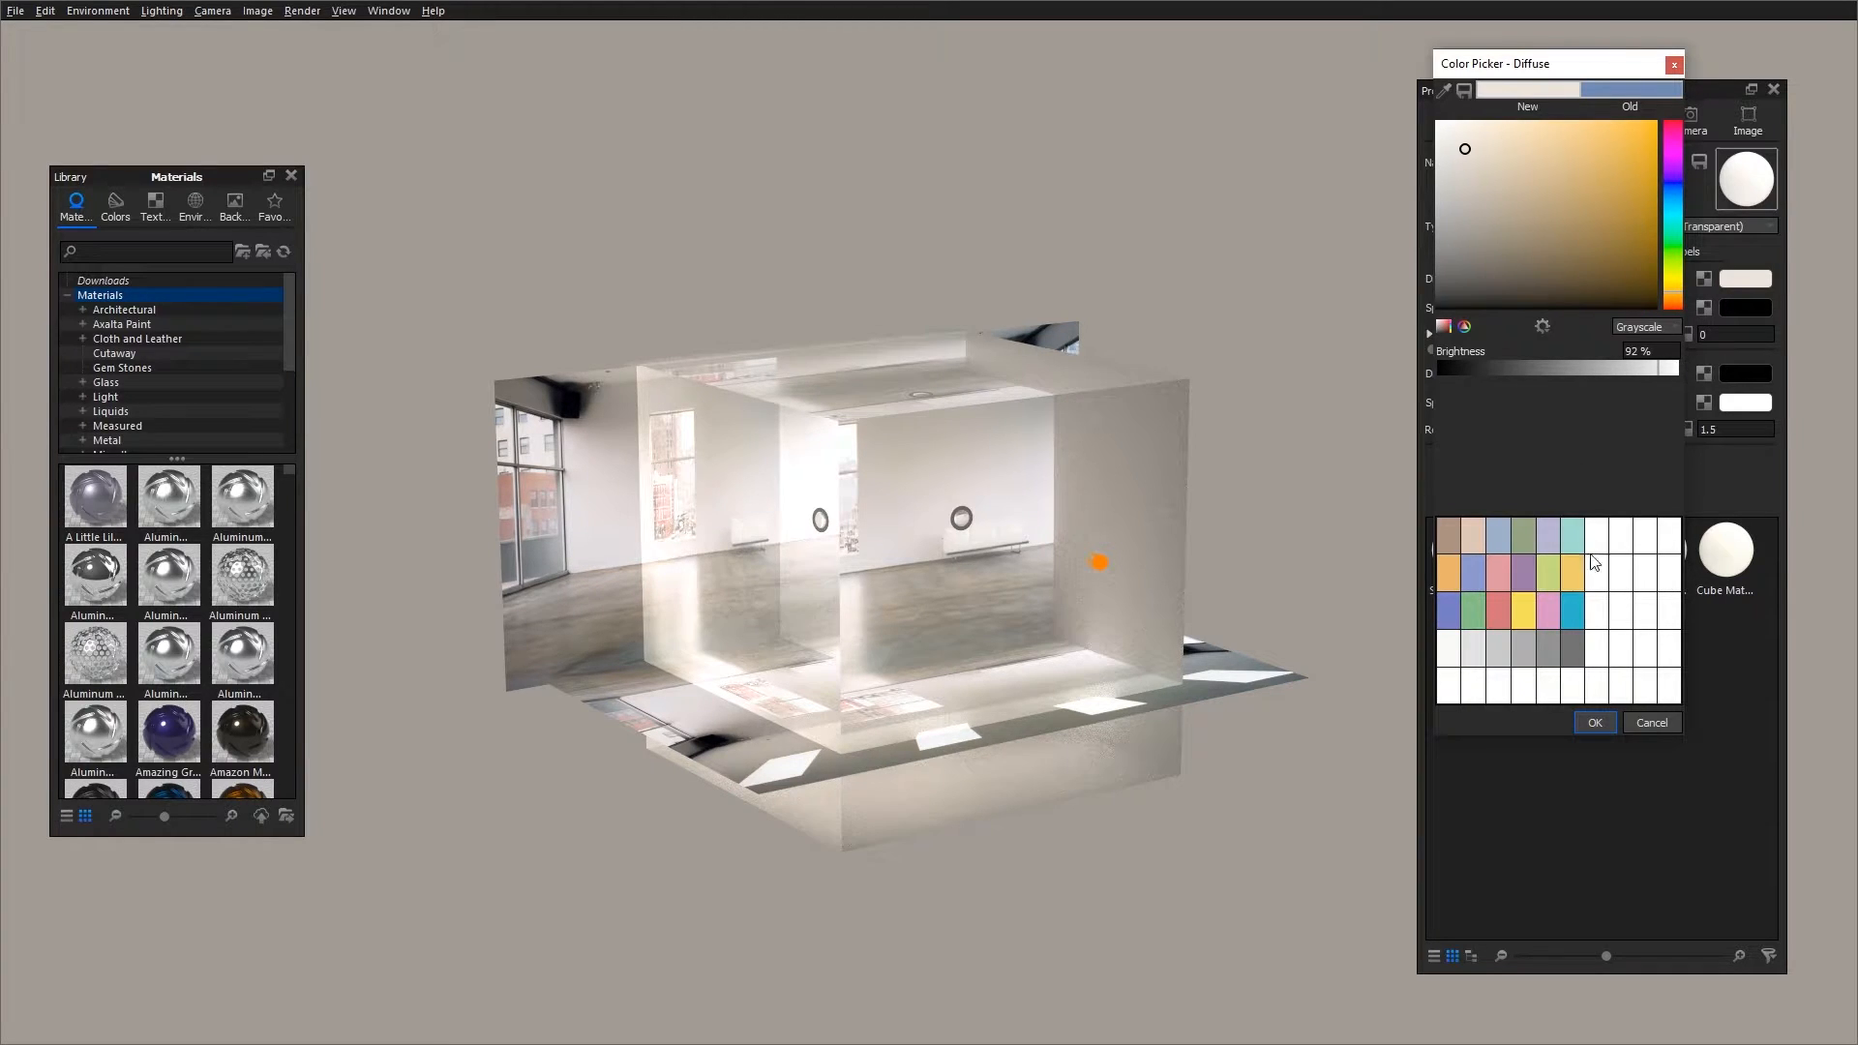
click(1599, 724)
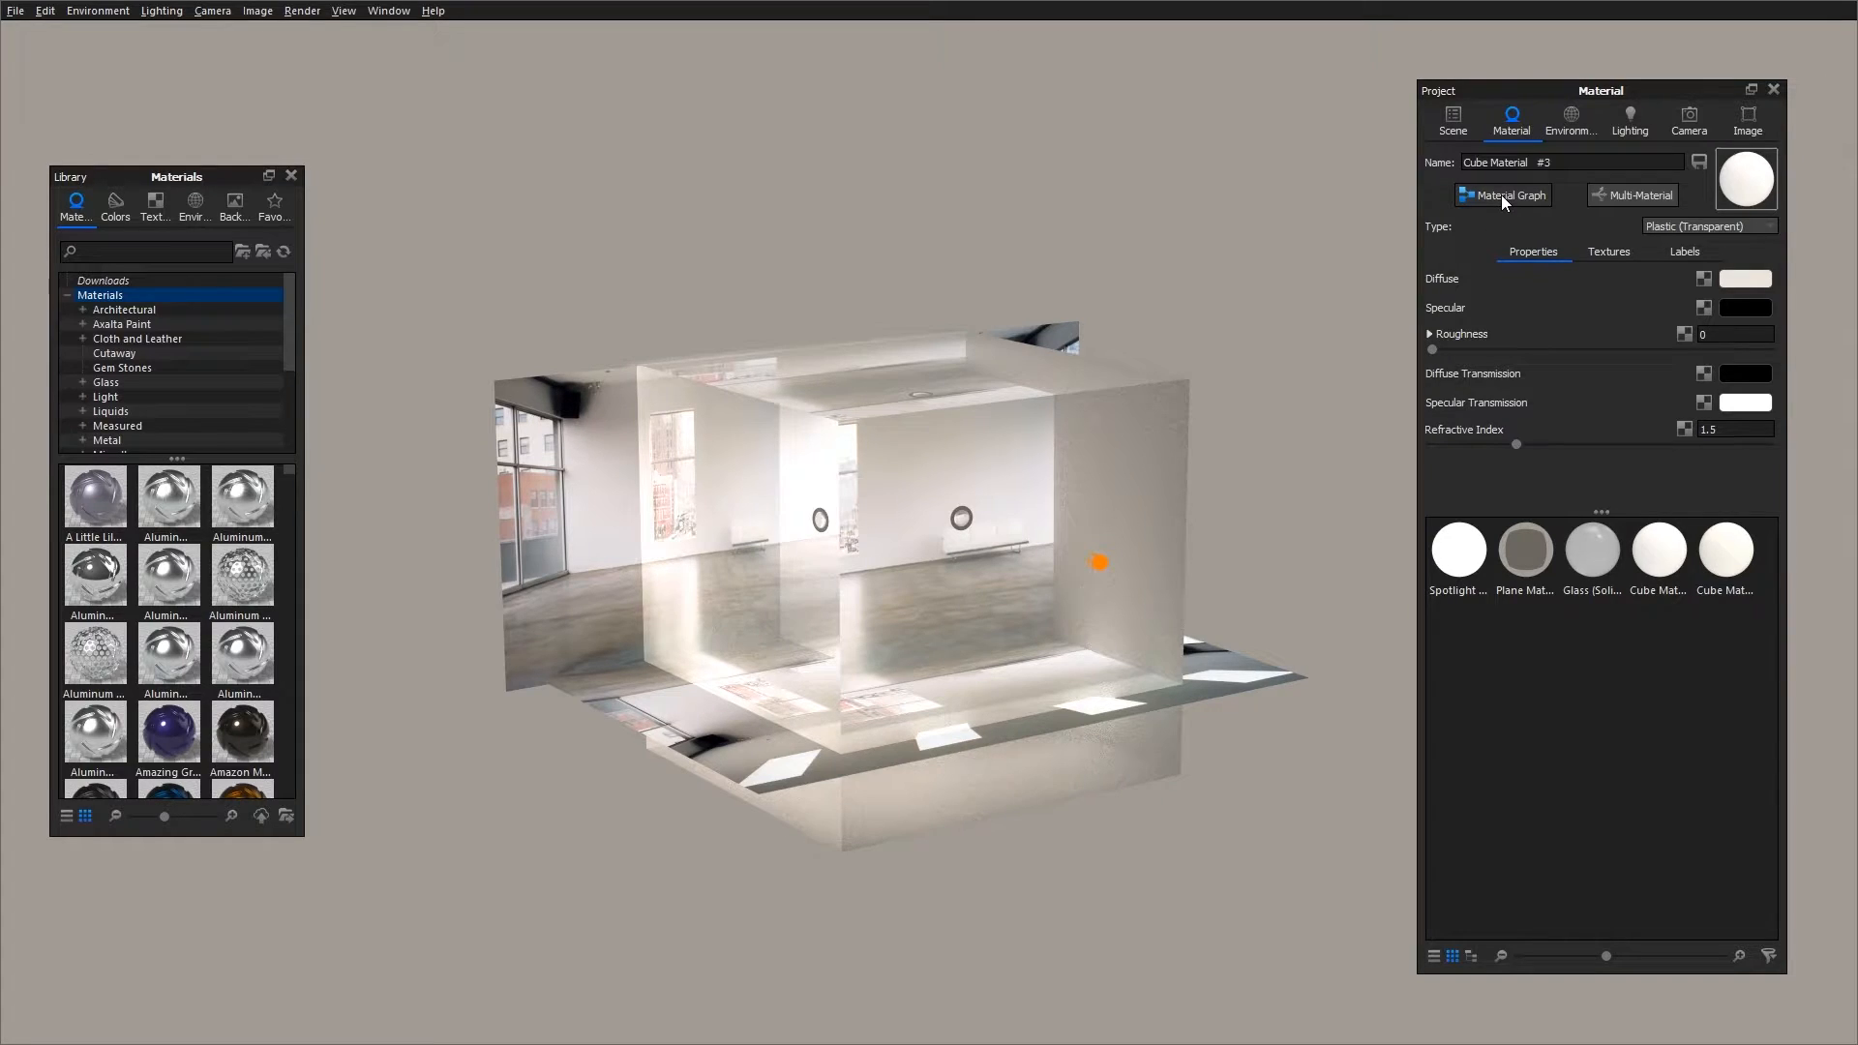
click(1701, 334)
text(0.5)
key(Return)
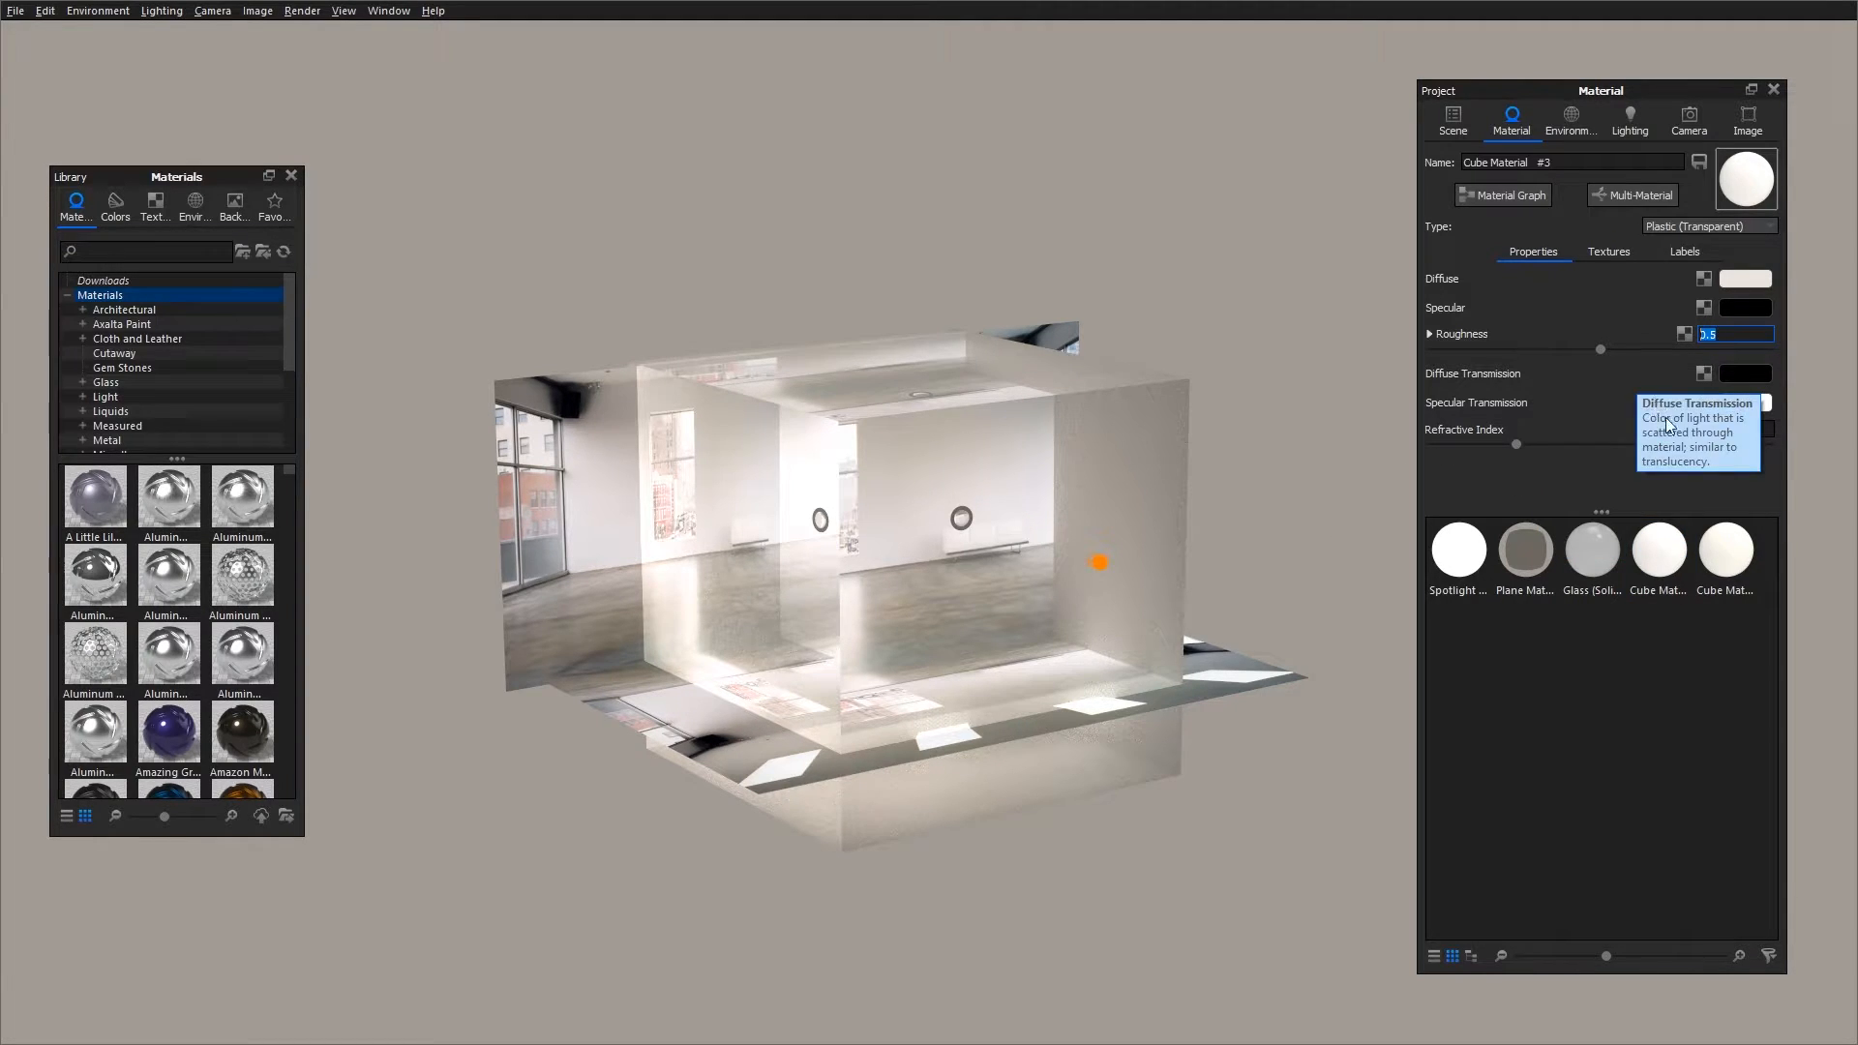
Add a Flakes geometry node in the cube's material graph and connect it to the material's Geometry input
drag(1315, 542, 1118, 595)
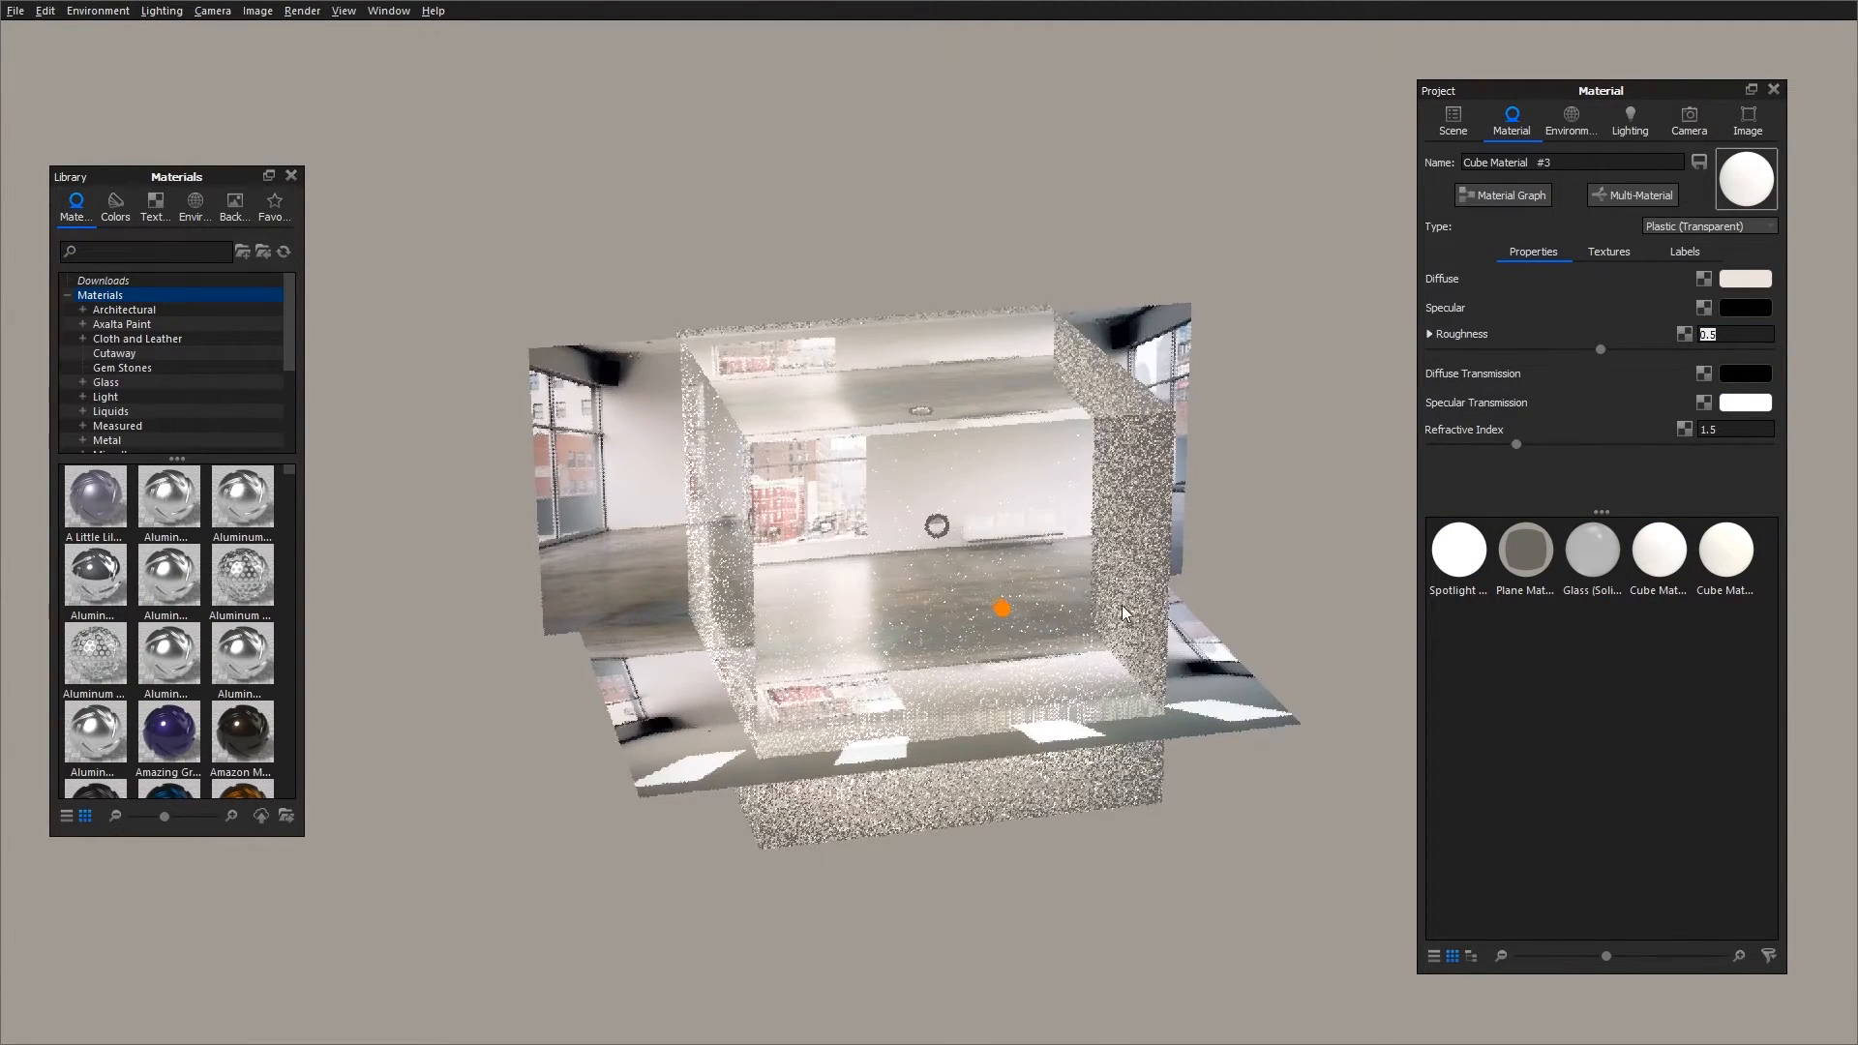
click(1512, 195)
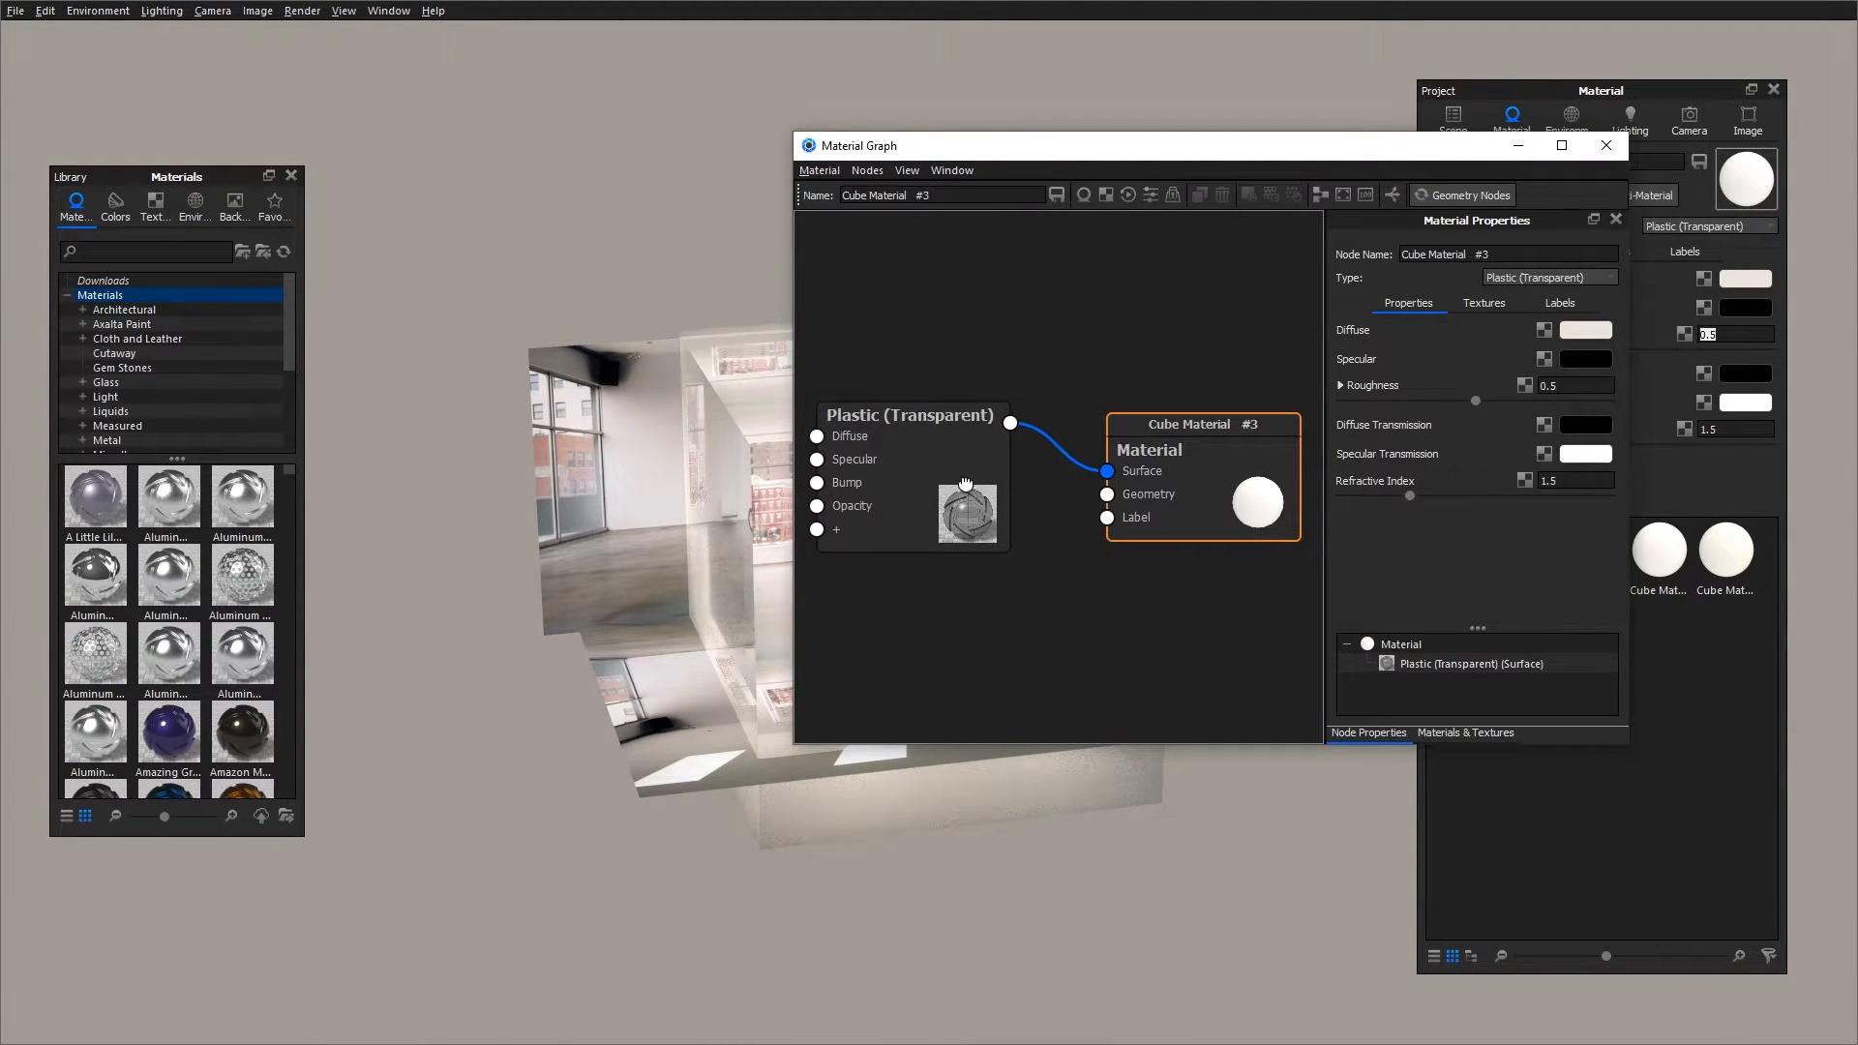
drag(966, 478, 999, 431)
right_click(923, 592)
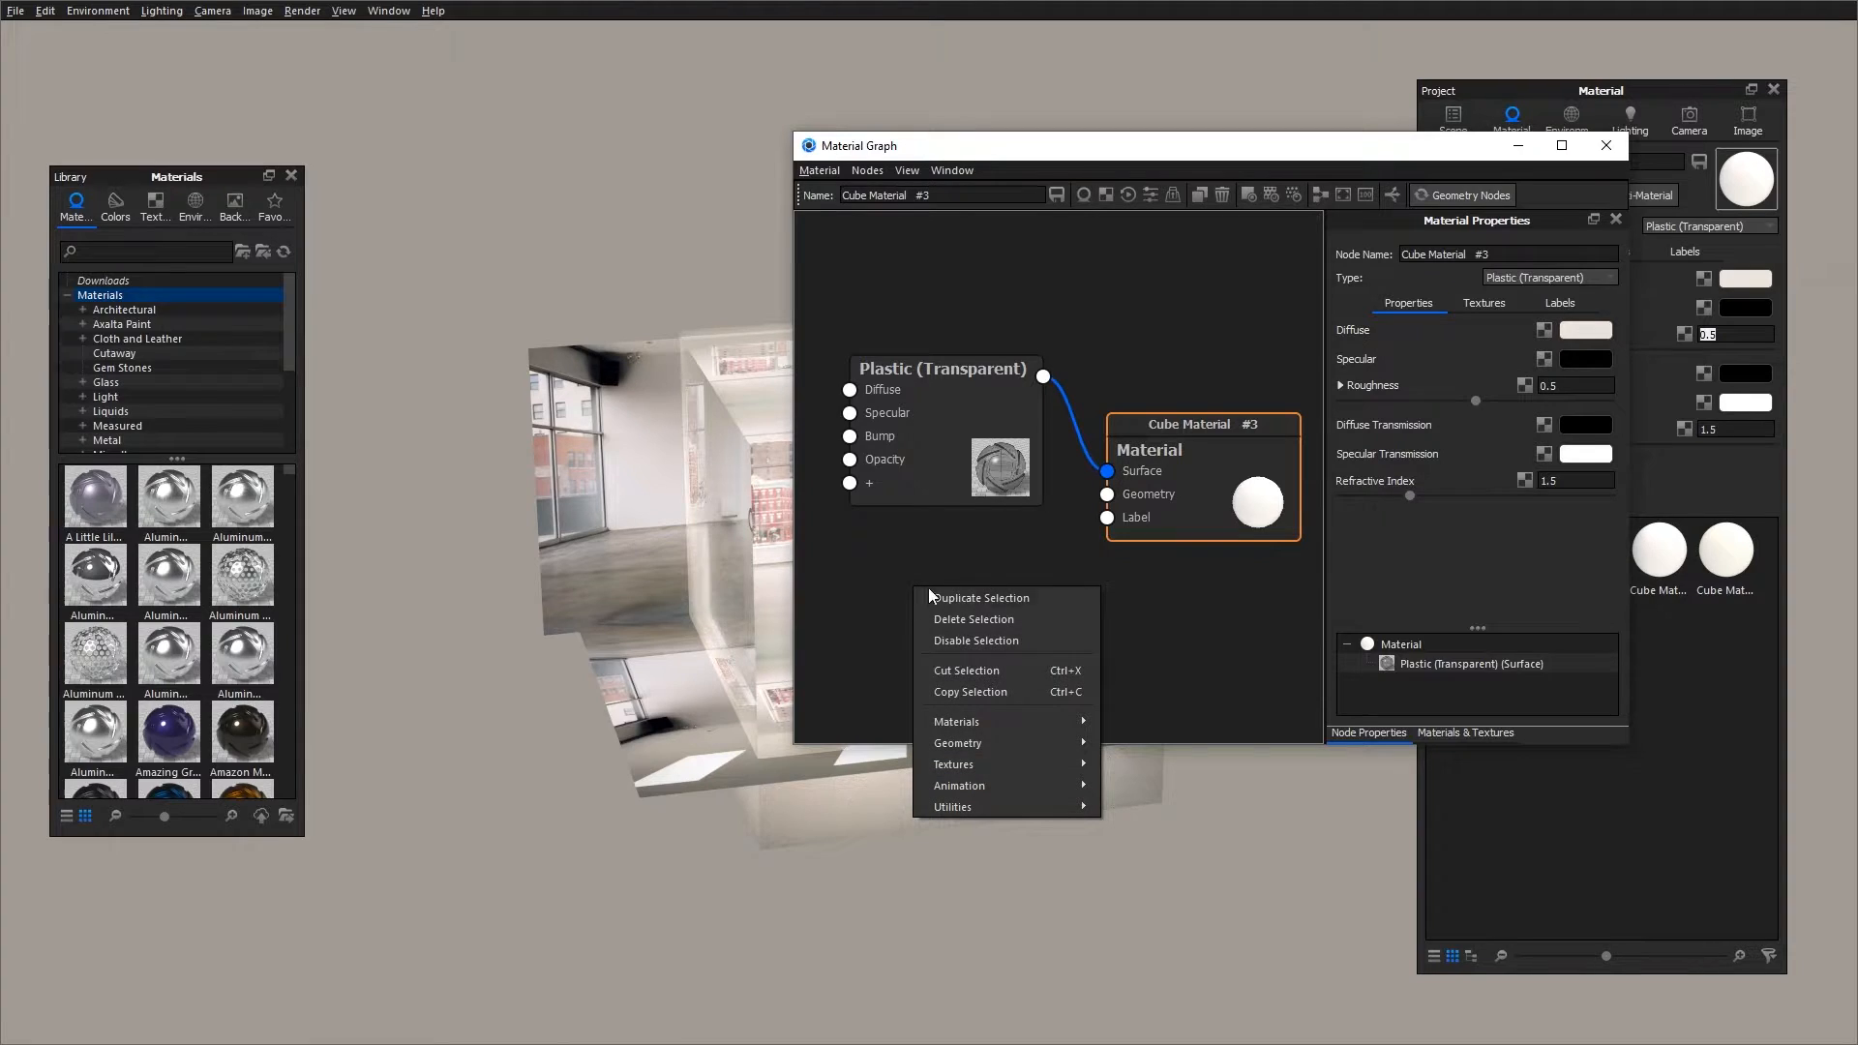
mouse_move(1010, 747)
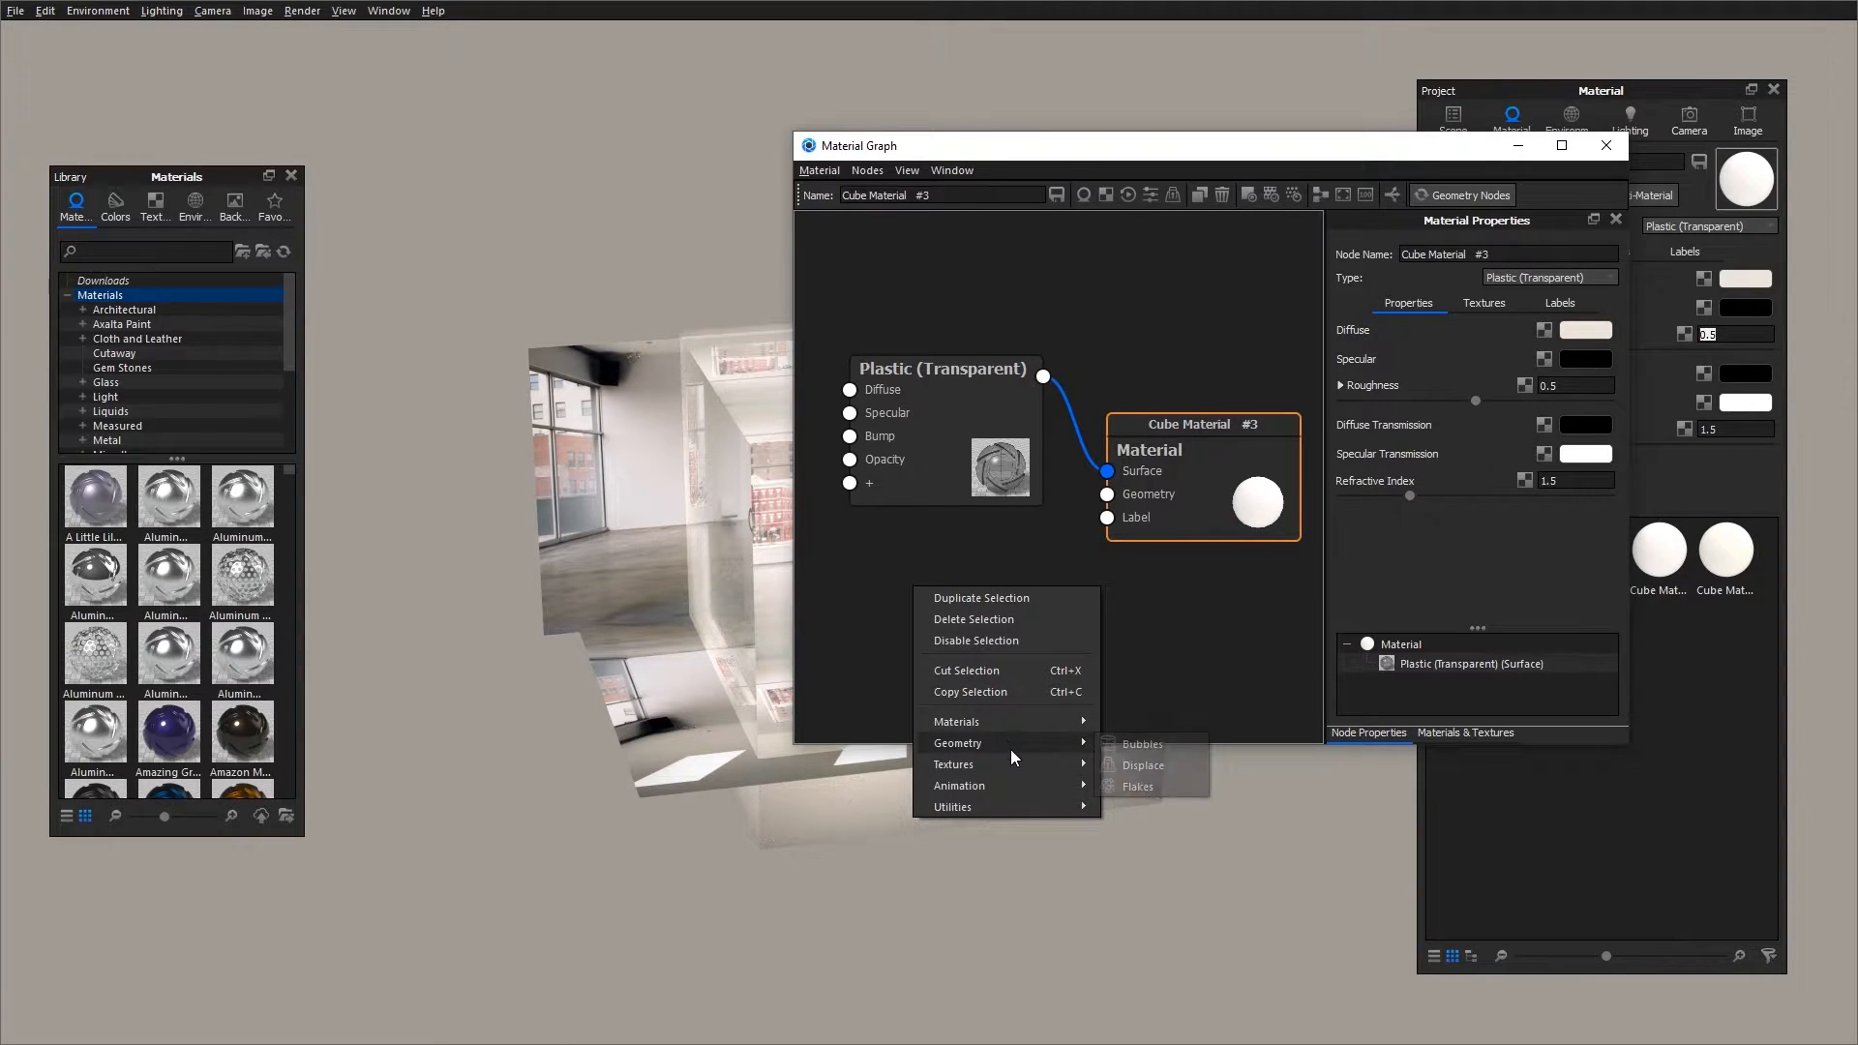
click(1129, 786)
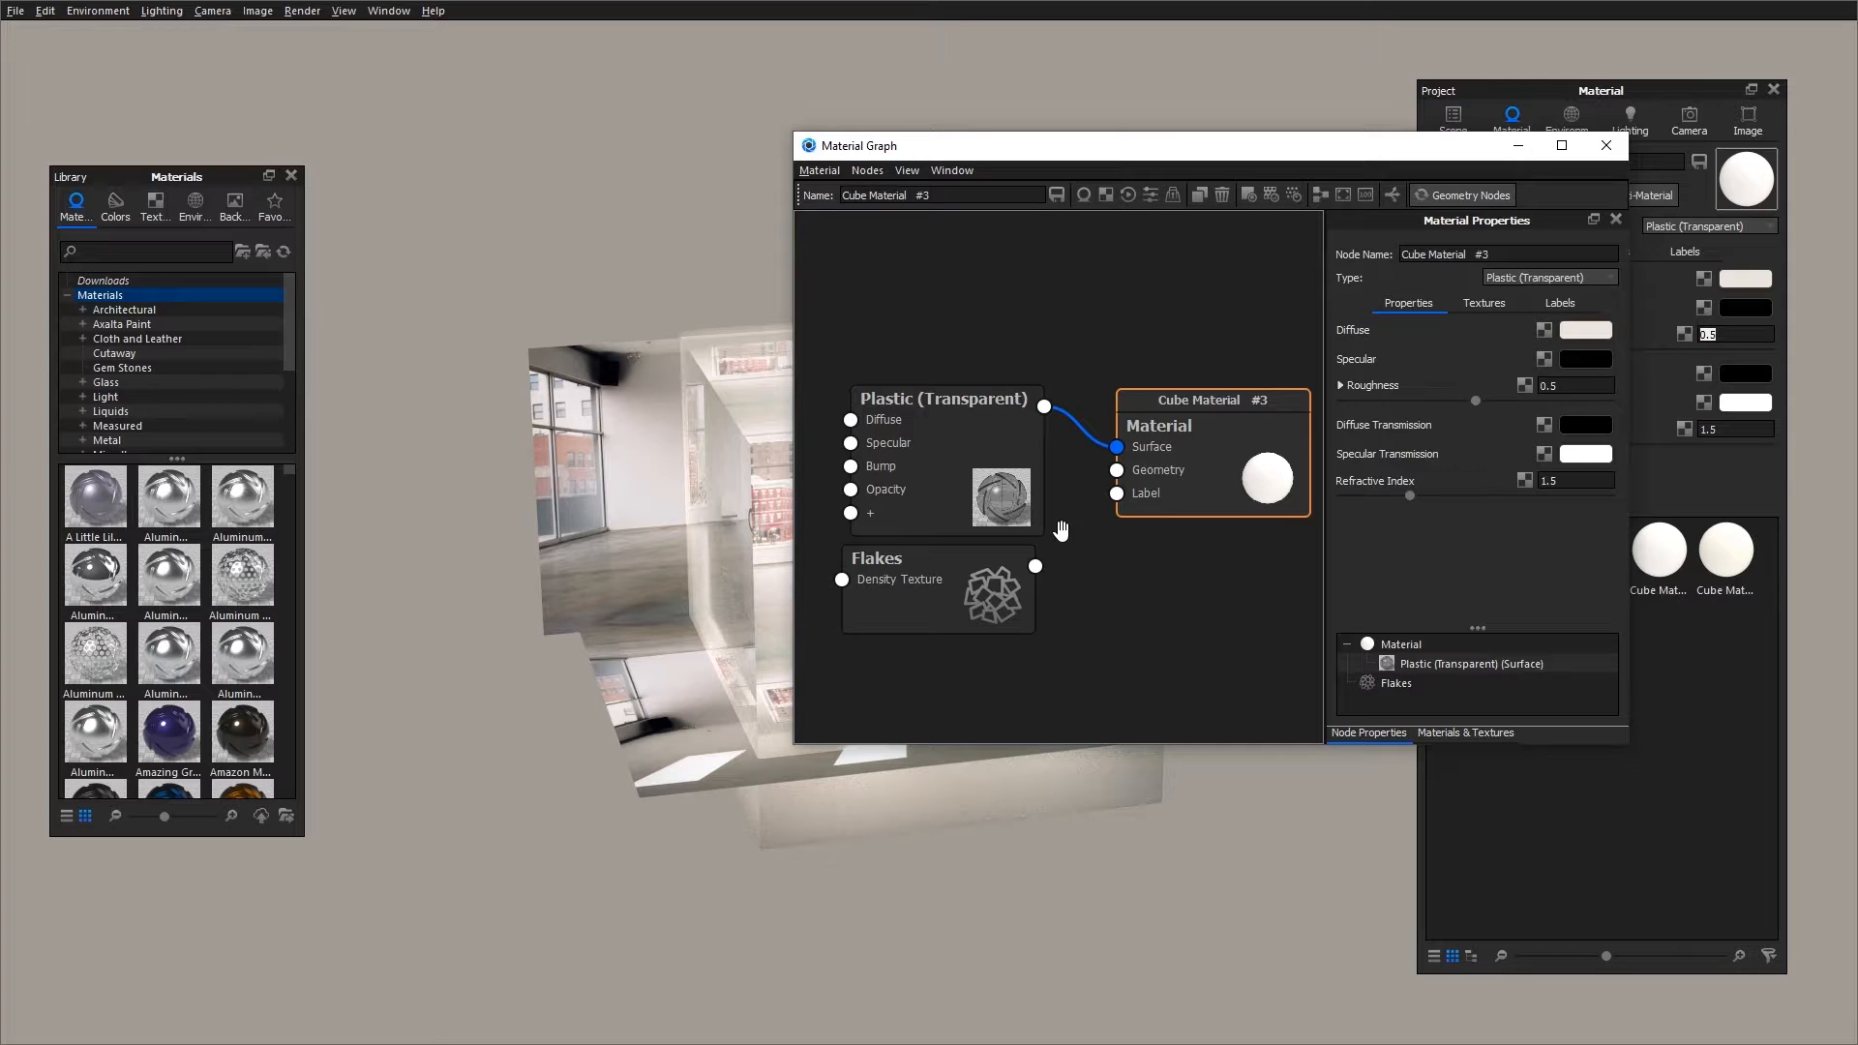
drag(1036, 566, 1118, 472)
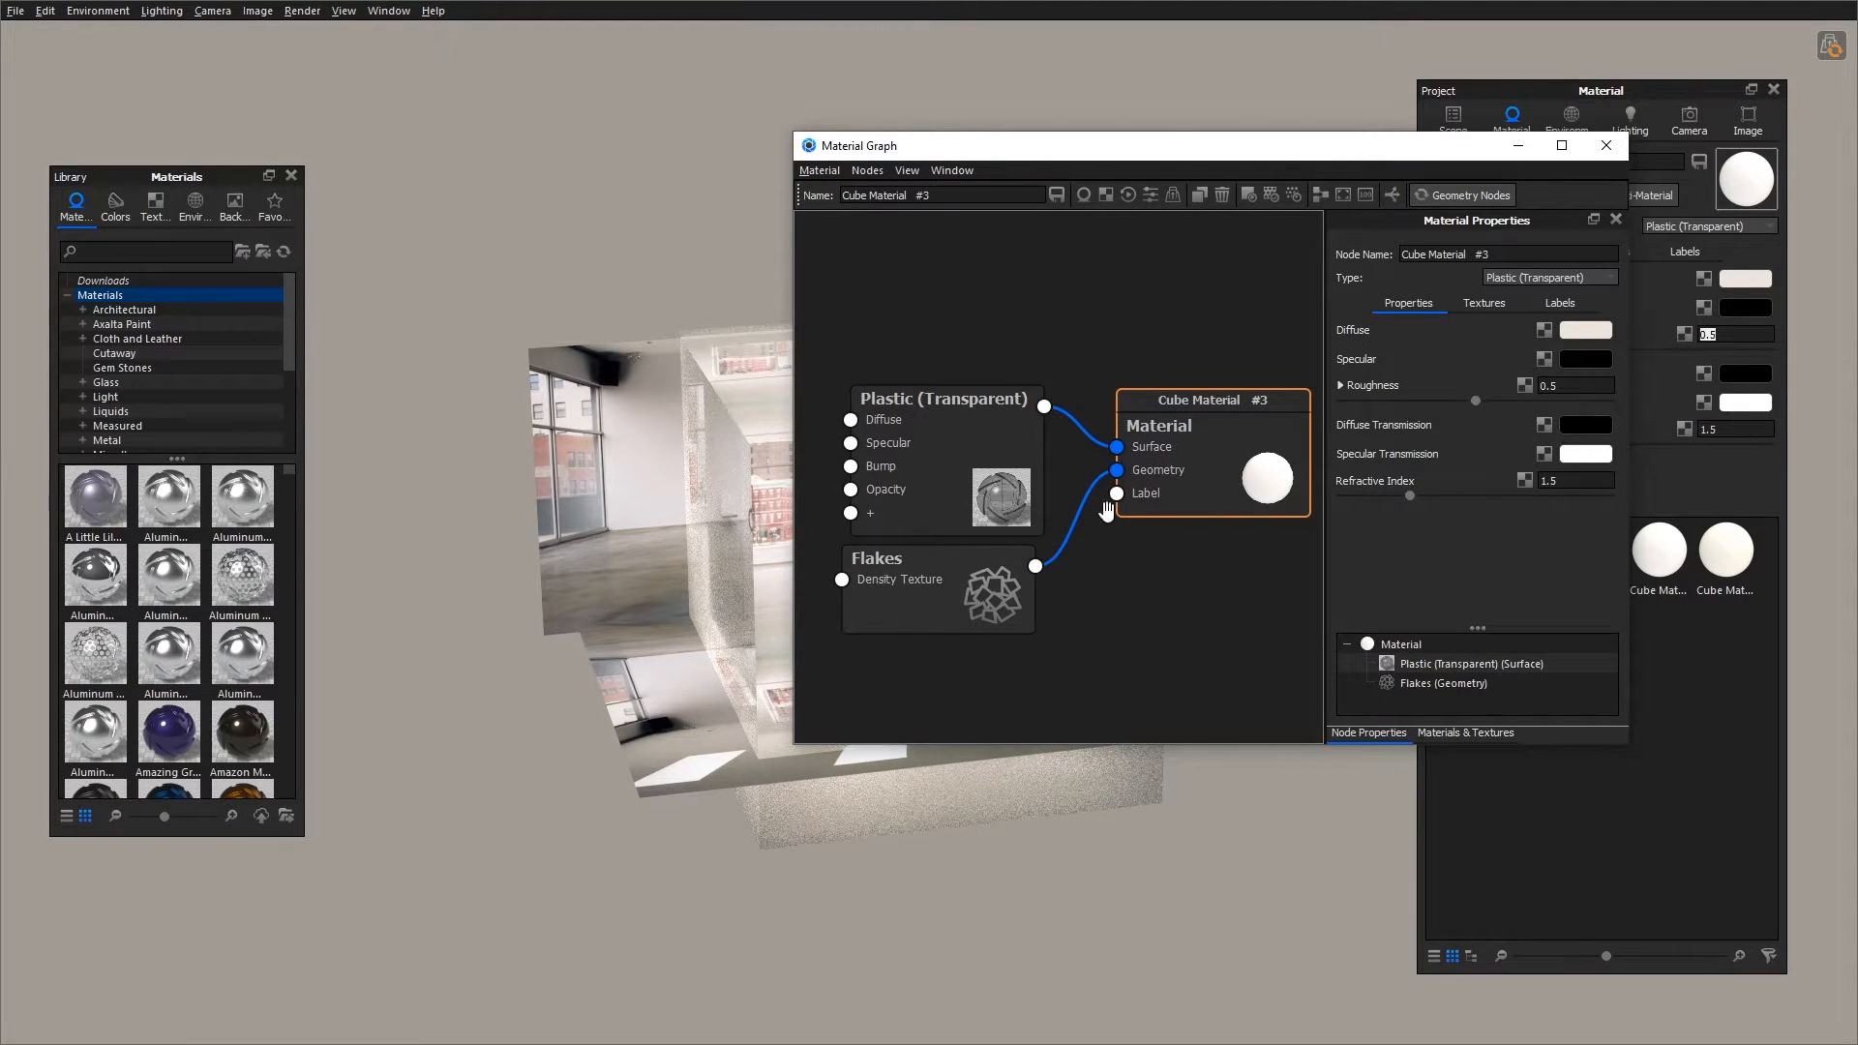
Set the Flakes node's size to 0.5, size variation to 0.5 and density to 0.015
click(933, 586)
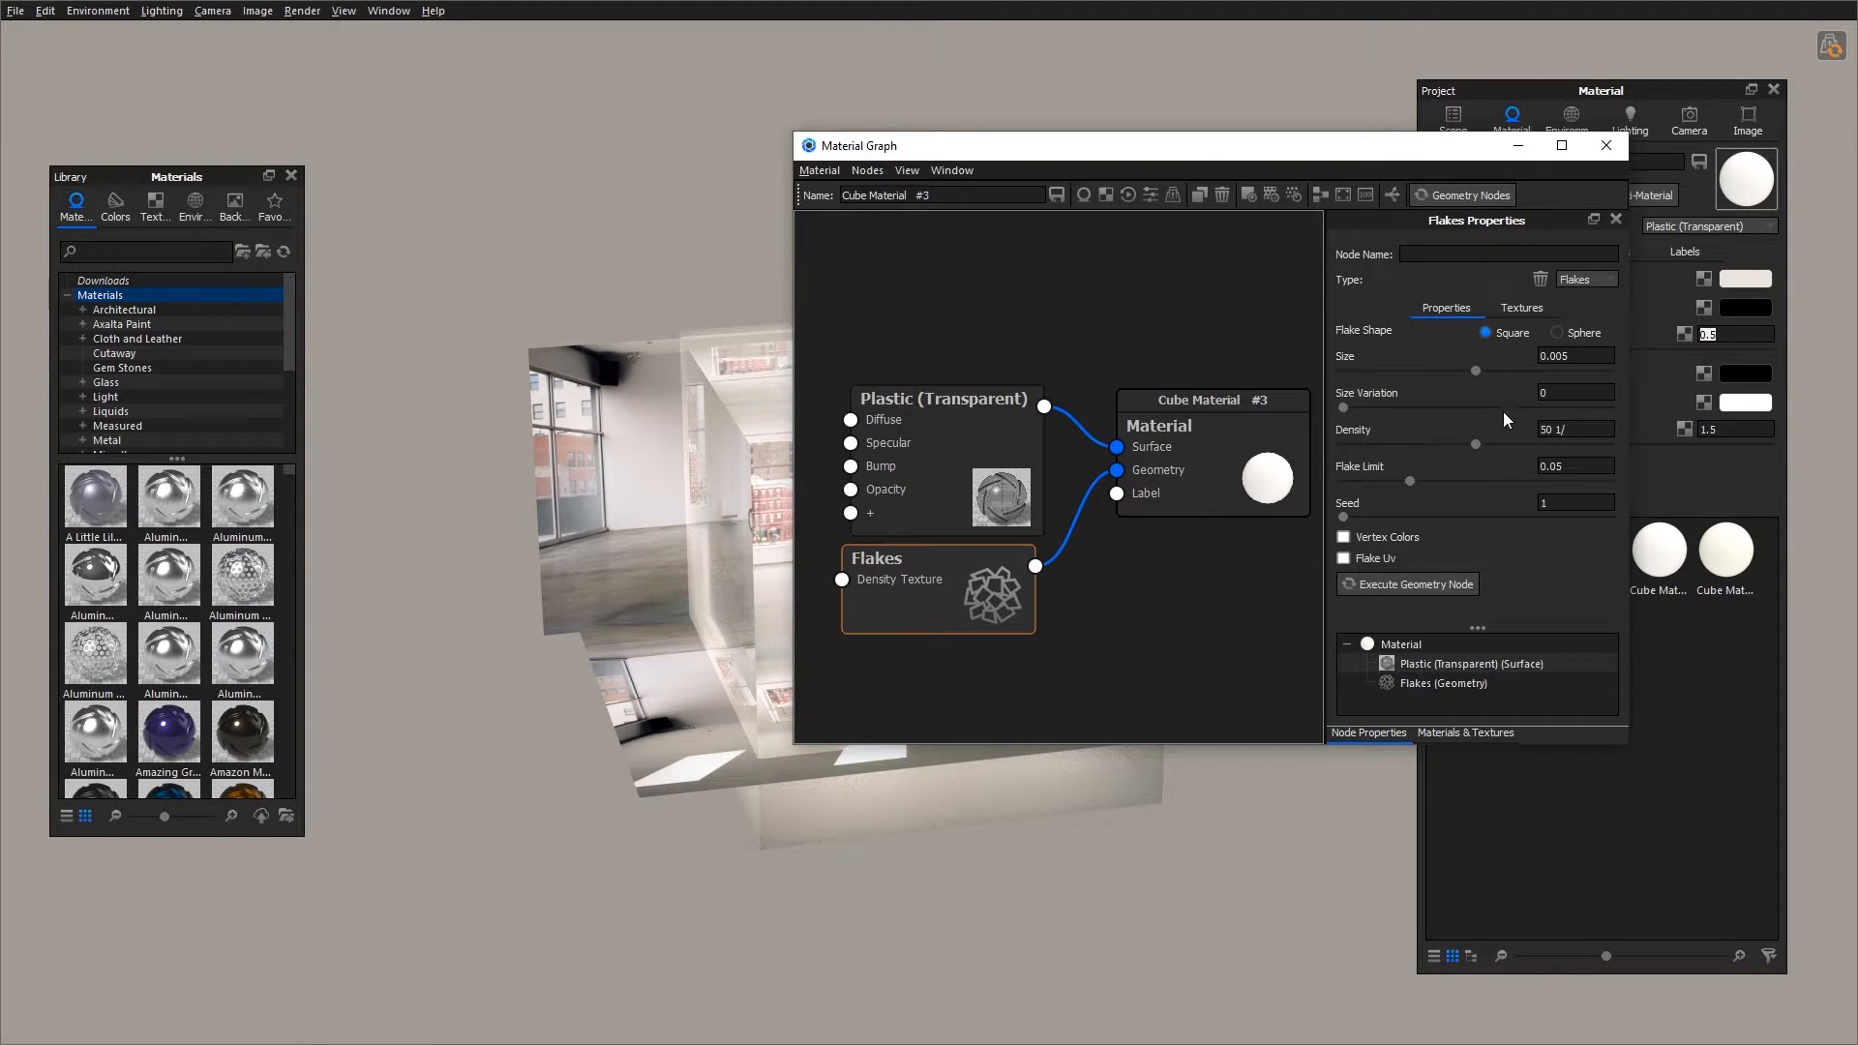
drag(1577, 356, 1515, 353)
text(0.)
key(Tab)
text(0.5)
key(Return)
drag(1553, 429, 1513, 426)
text(0.015)
key(Return)
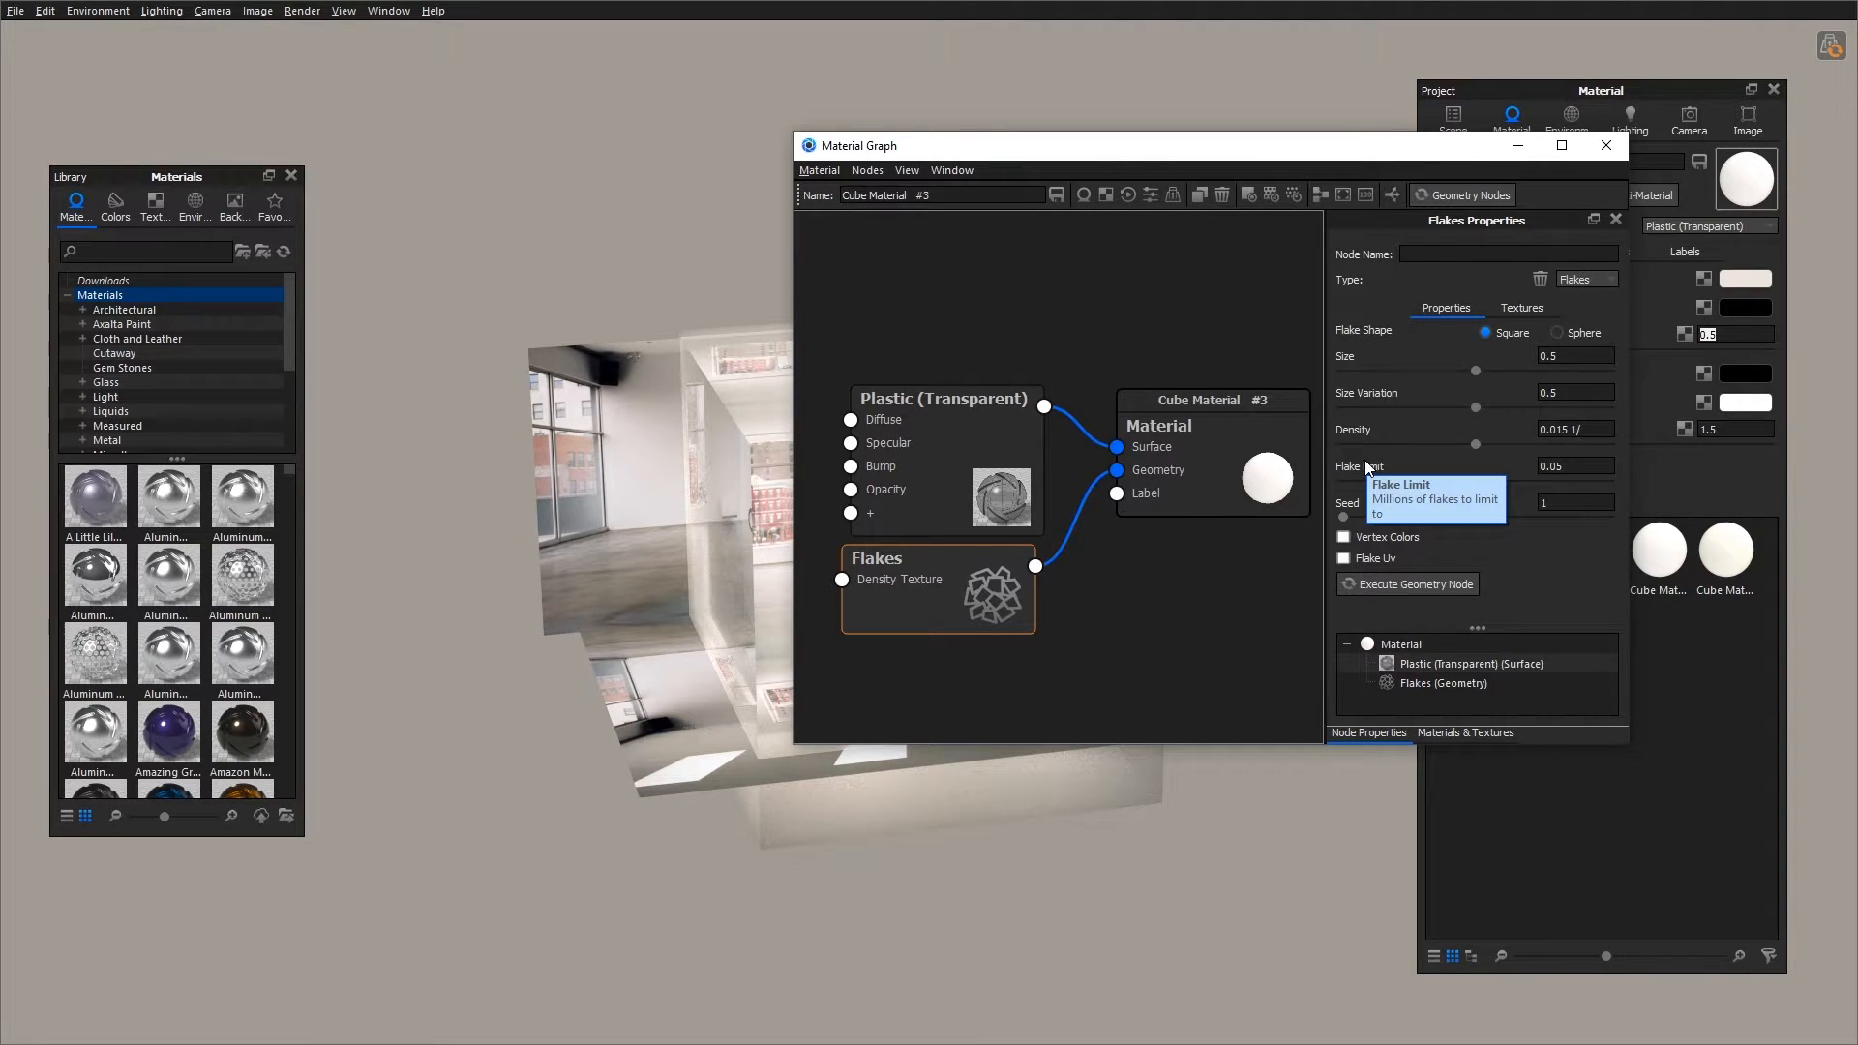
Set the flake limit to 1 and execute the Flakes geometry node
click(1575, 470)
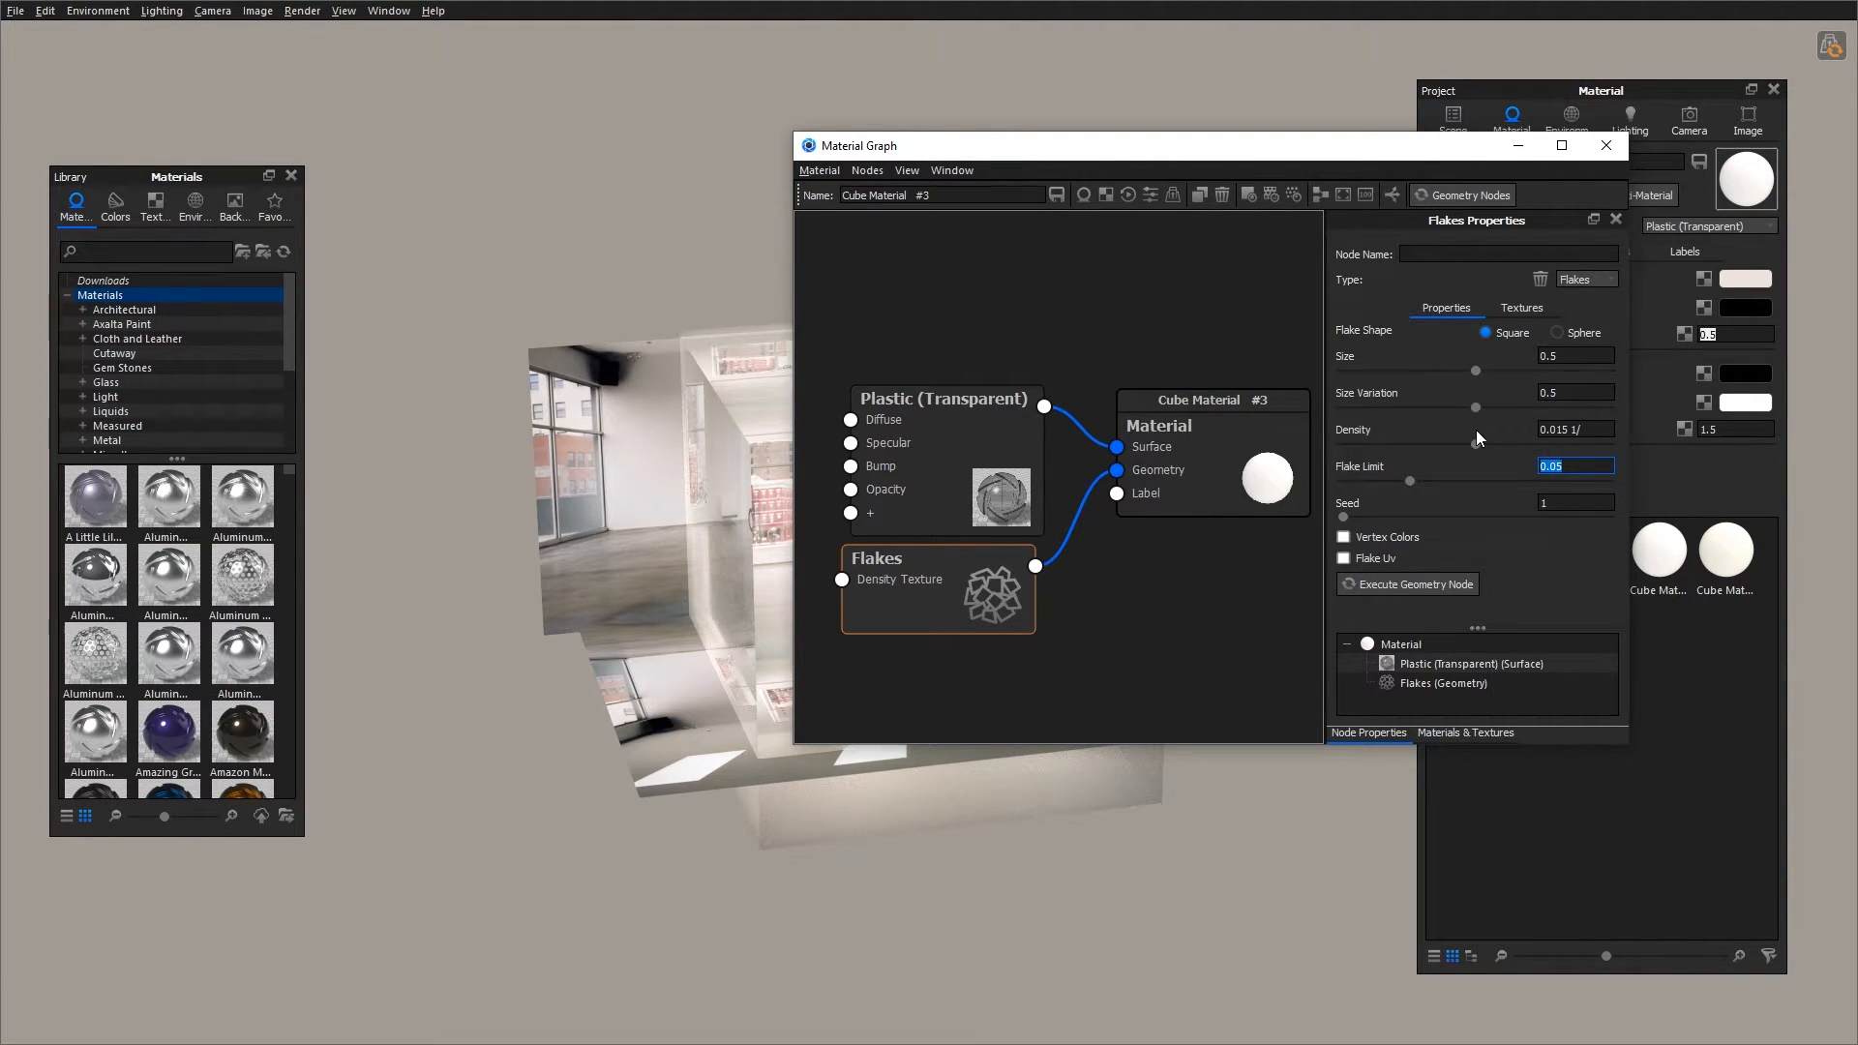
text(1)
key(Return)
click(1429, 584)
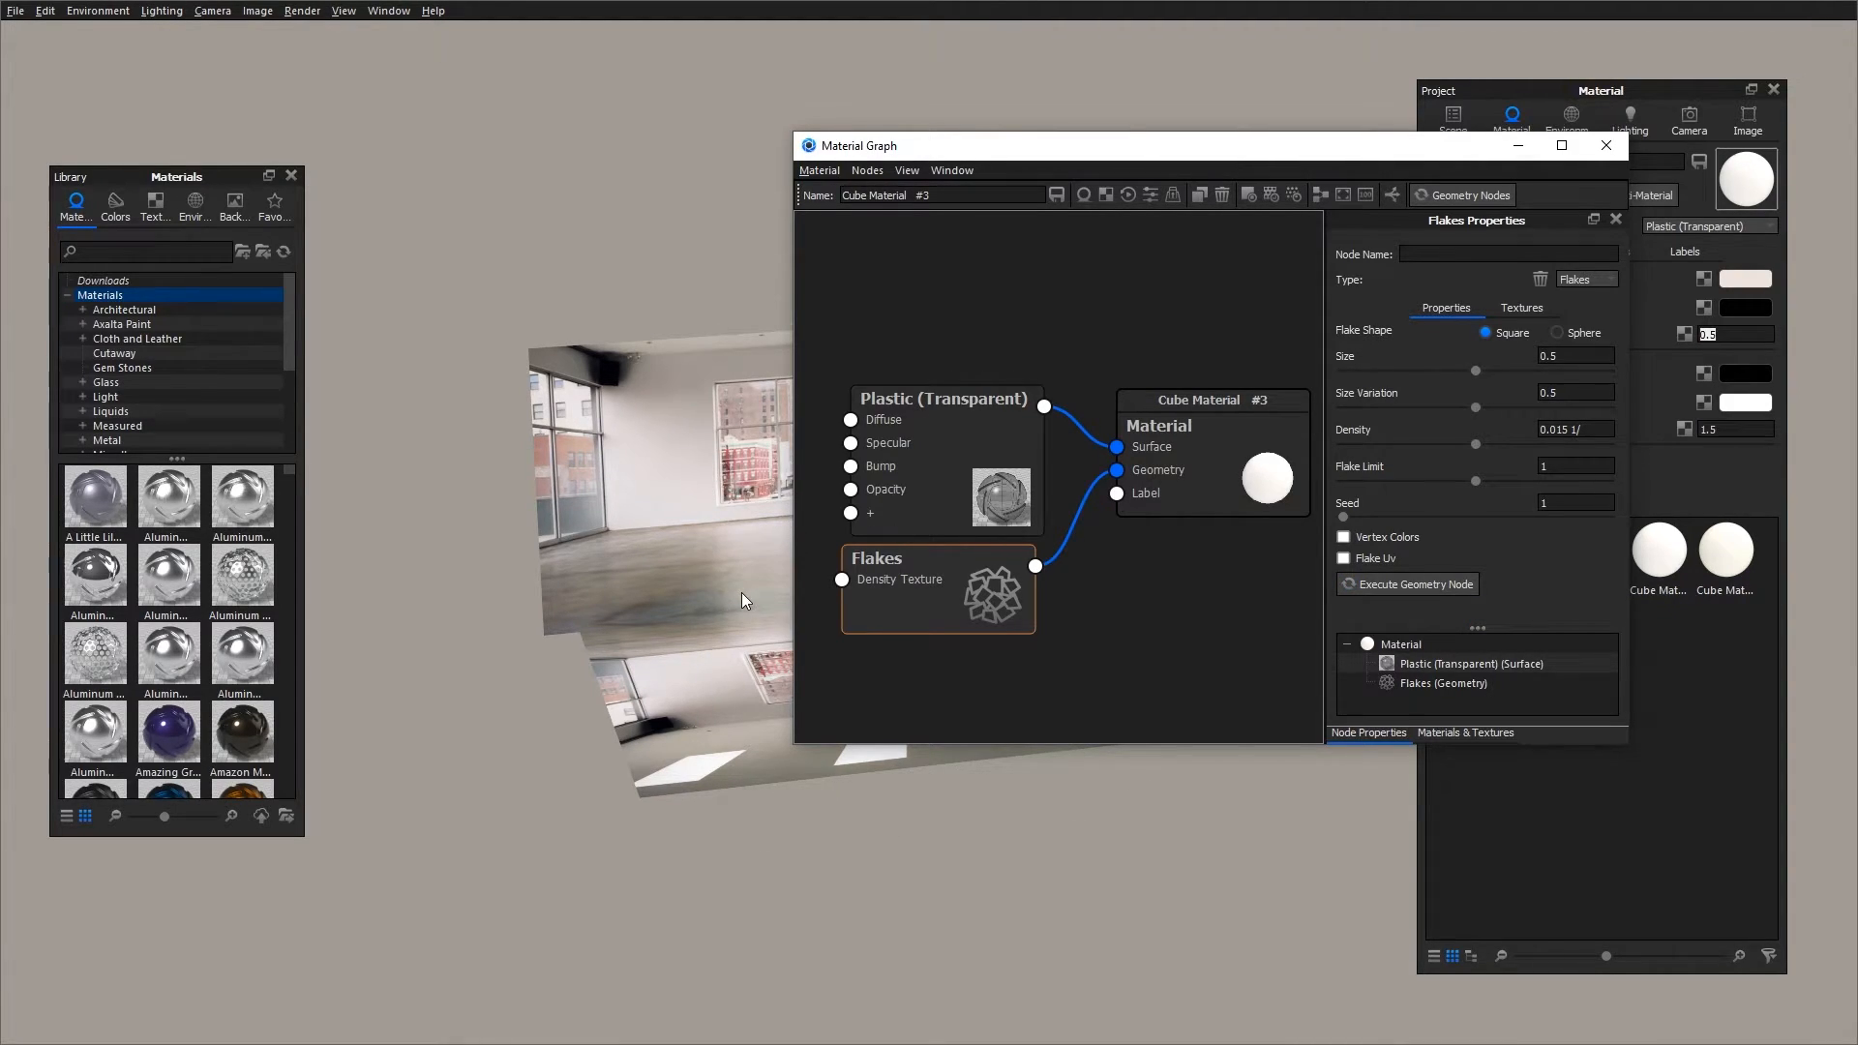
Close the material graph and switch the view to the Main Shot camera
click(1607, 145)
scroll(1065, 581, up, 5)
drag(1030, 557, 963, 637)
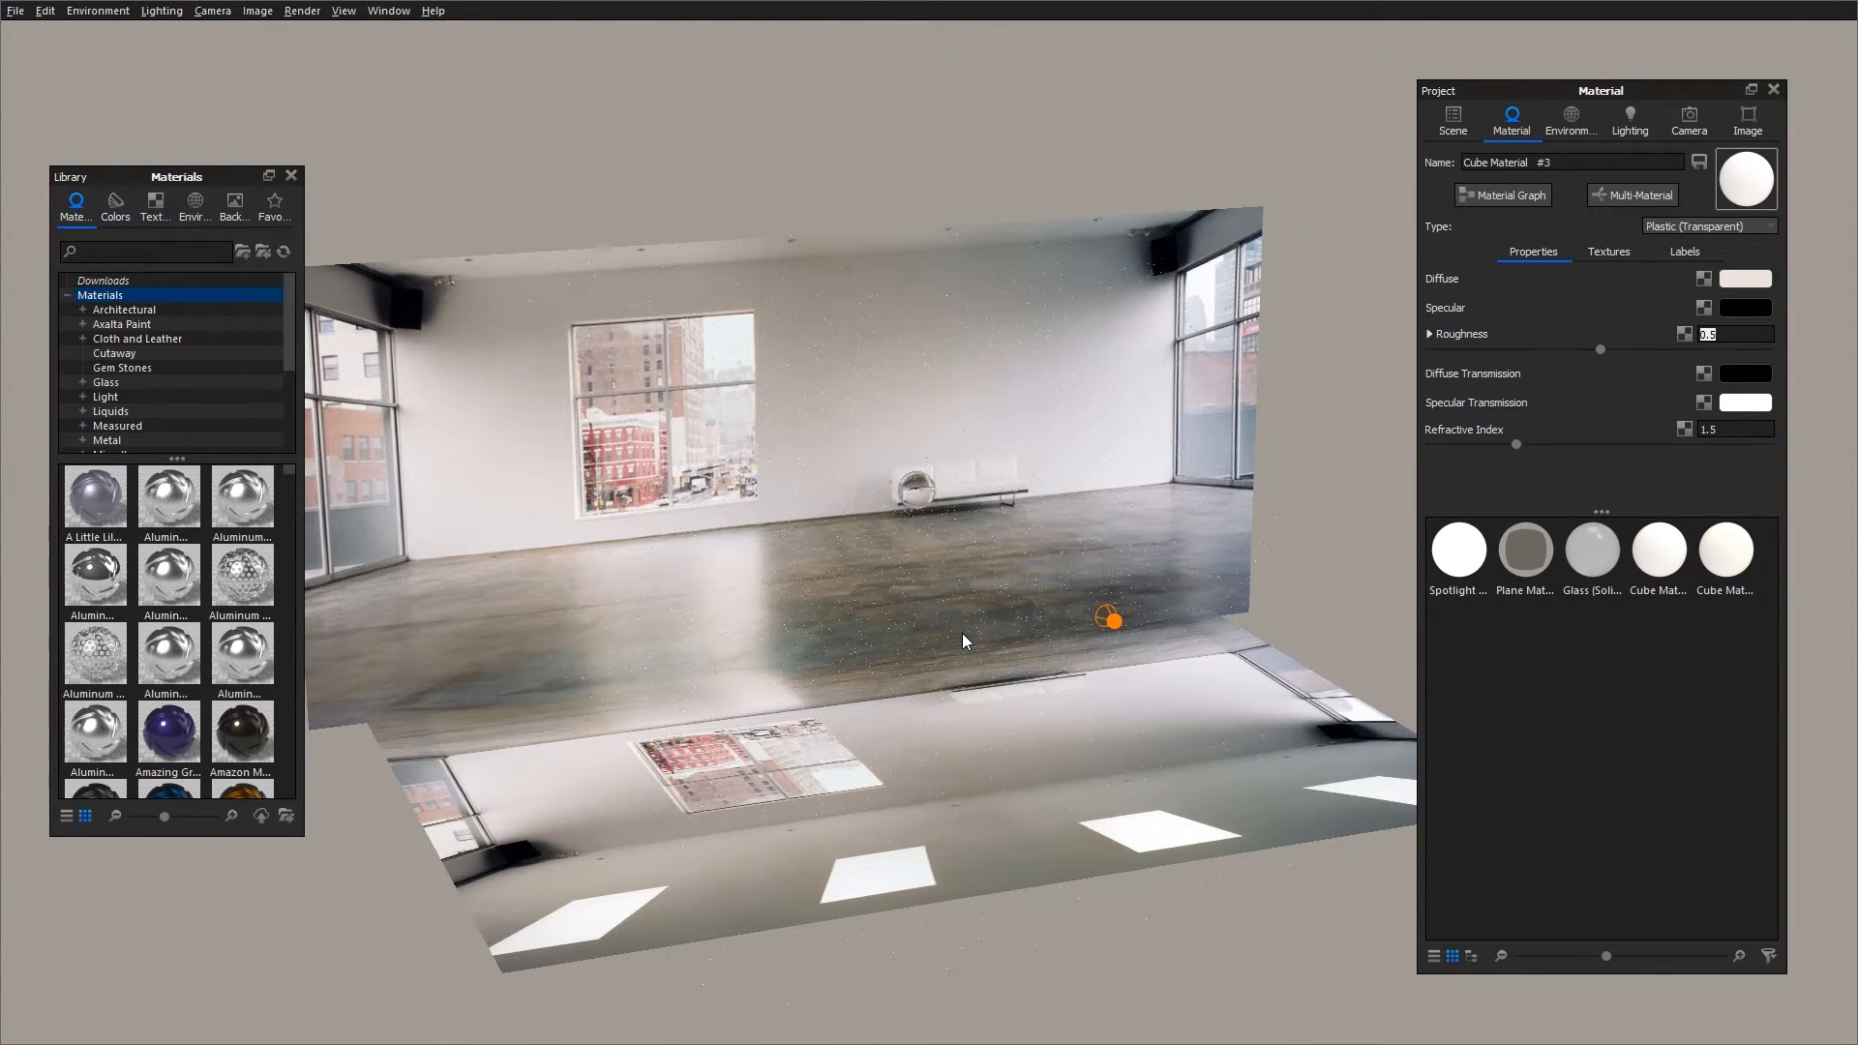
click(1689, 120)
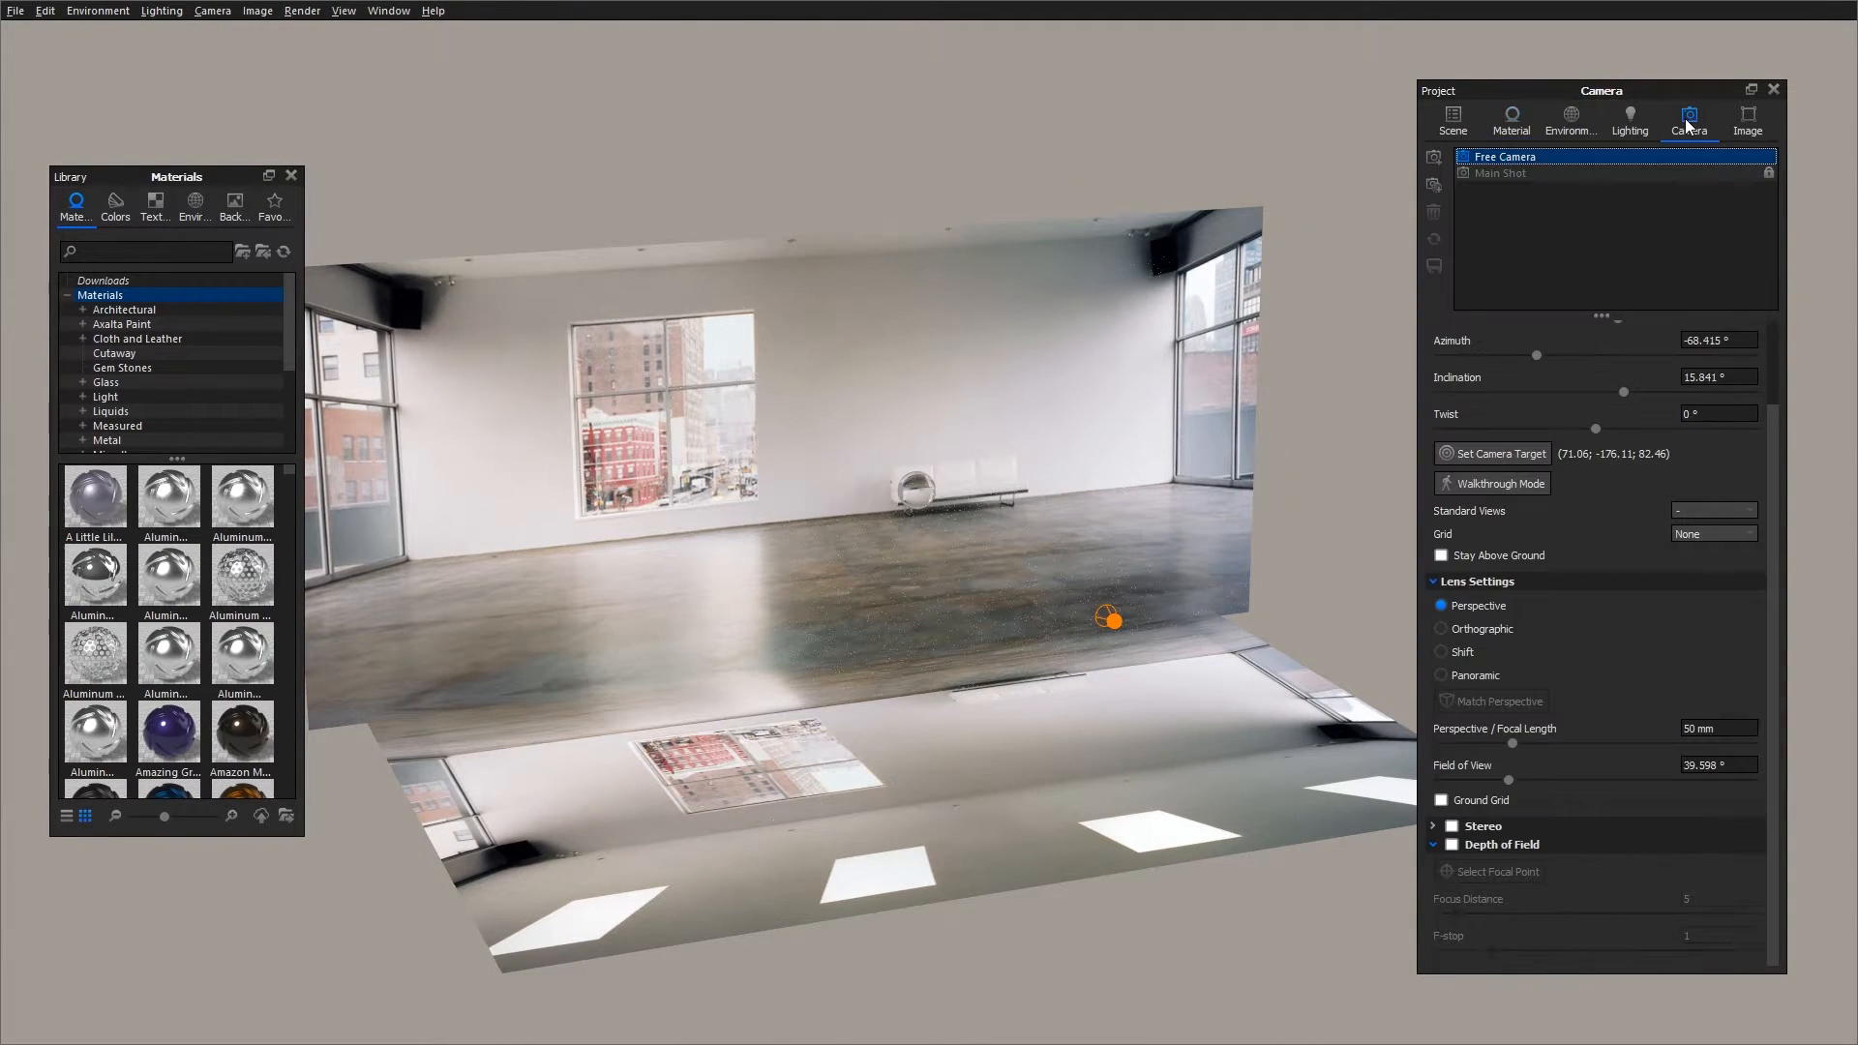
click(1566, 172)
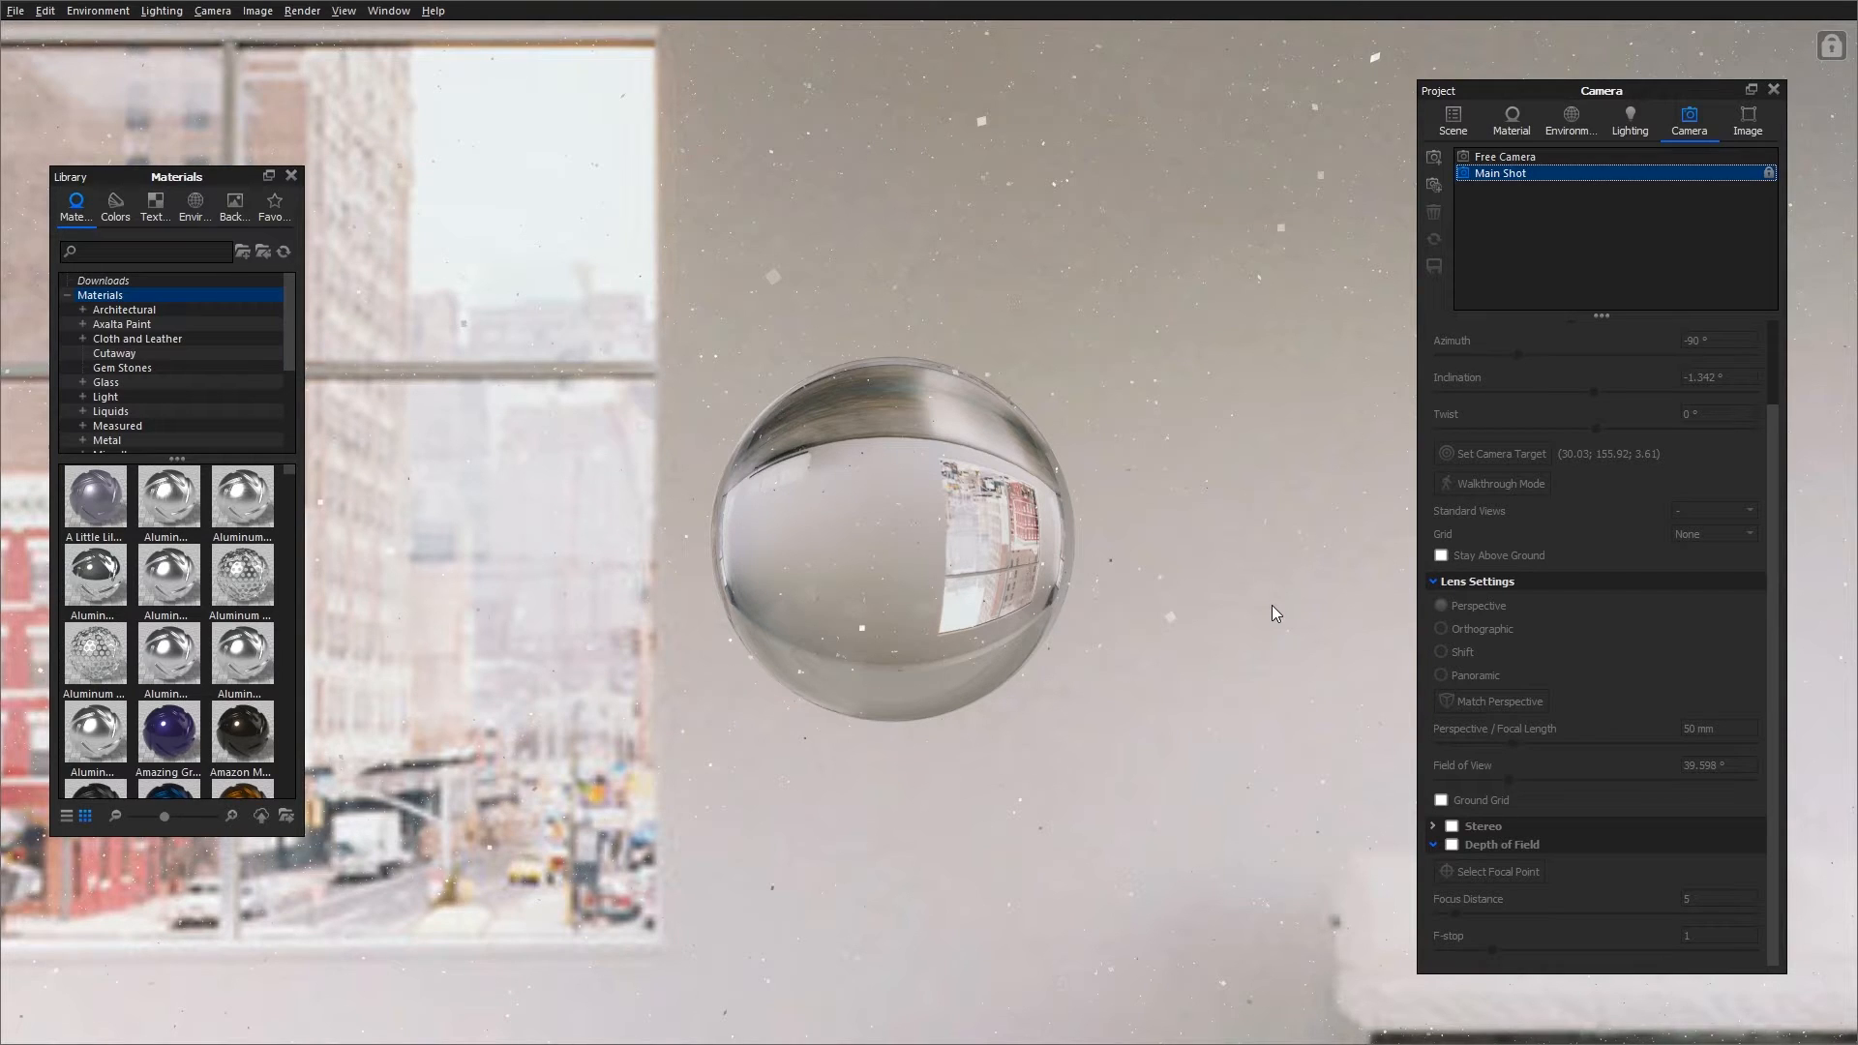
Unlock the Main Shot camera, enable depth of field and set the focal point on the glass sphere
click(1771, 174)
key(F2)
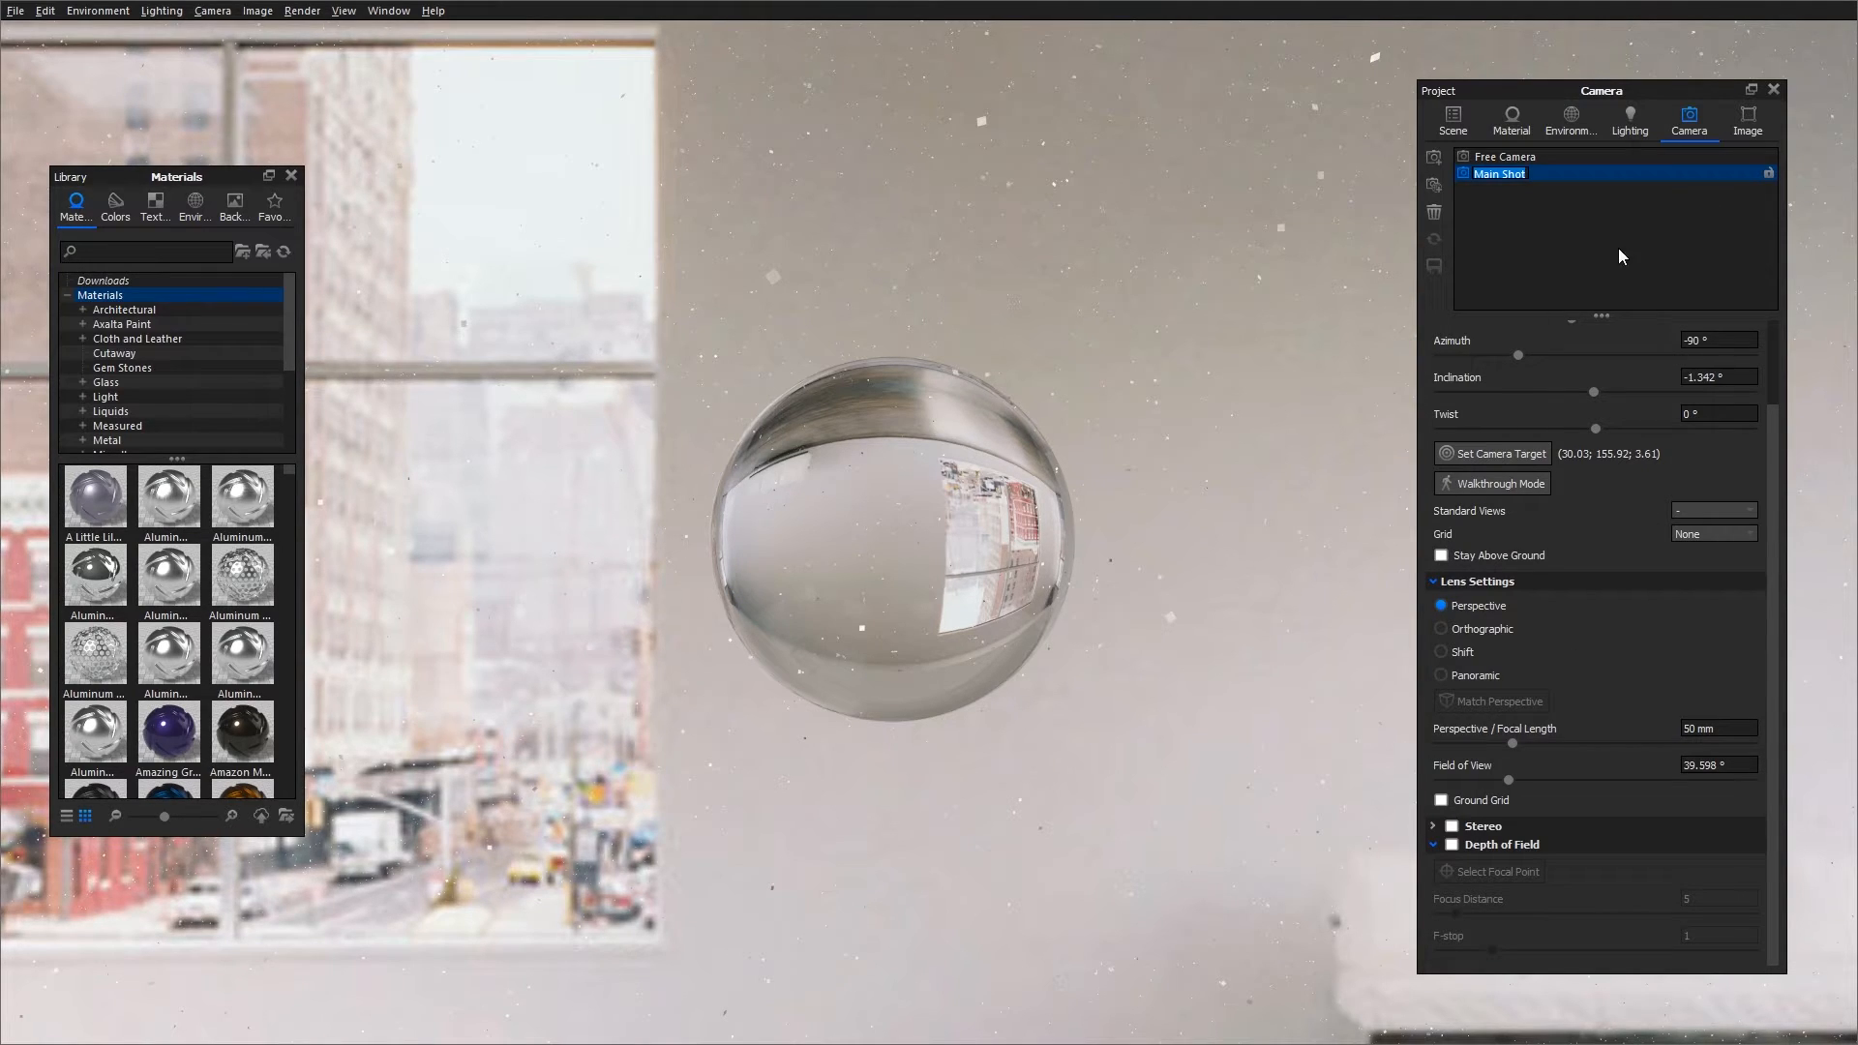
click(1453, 846)
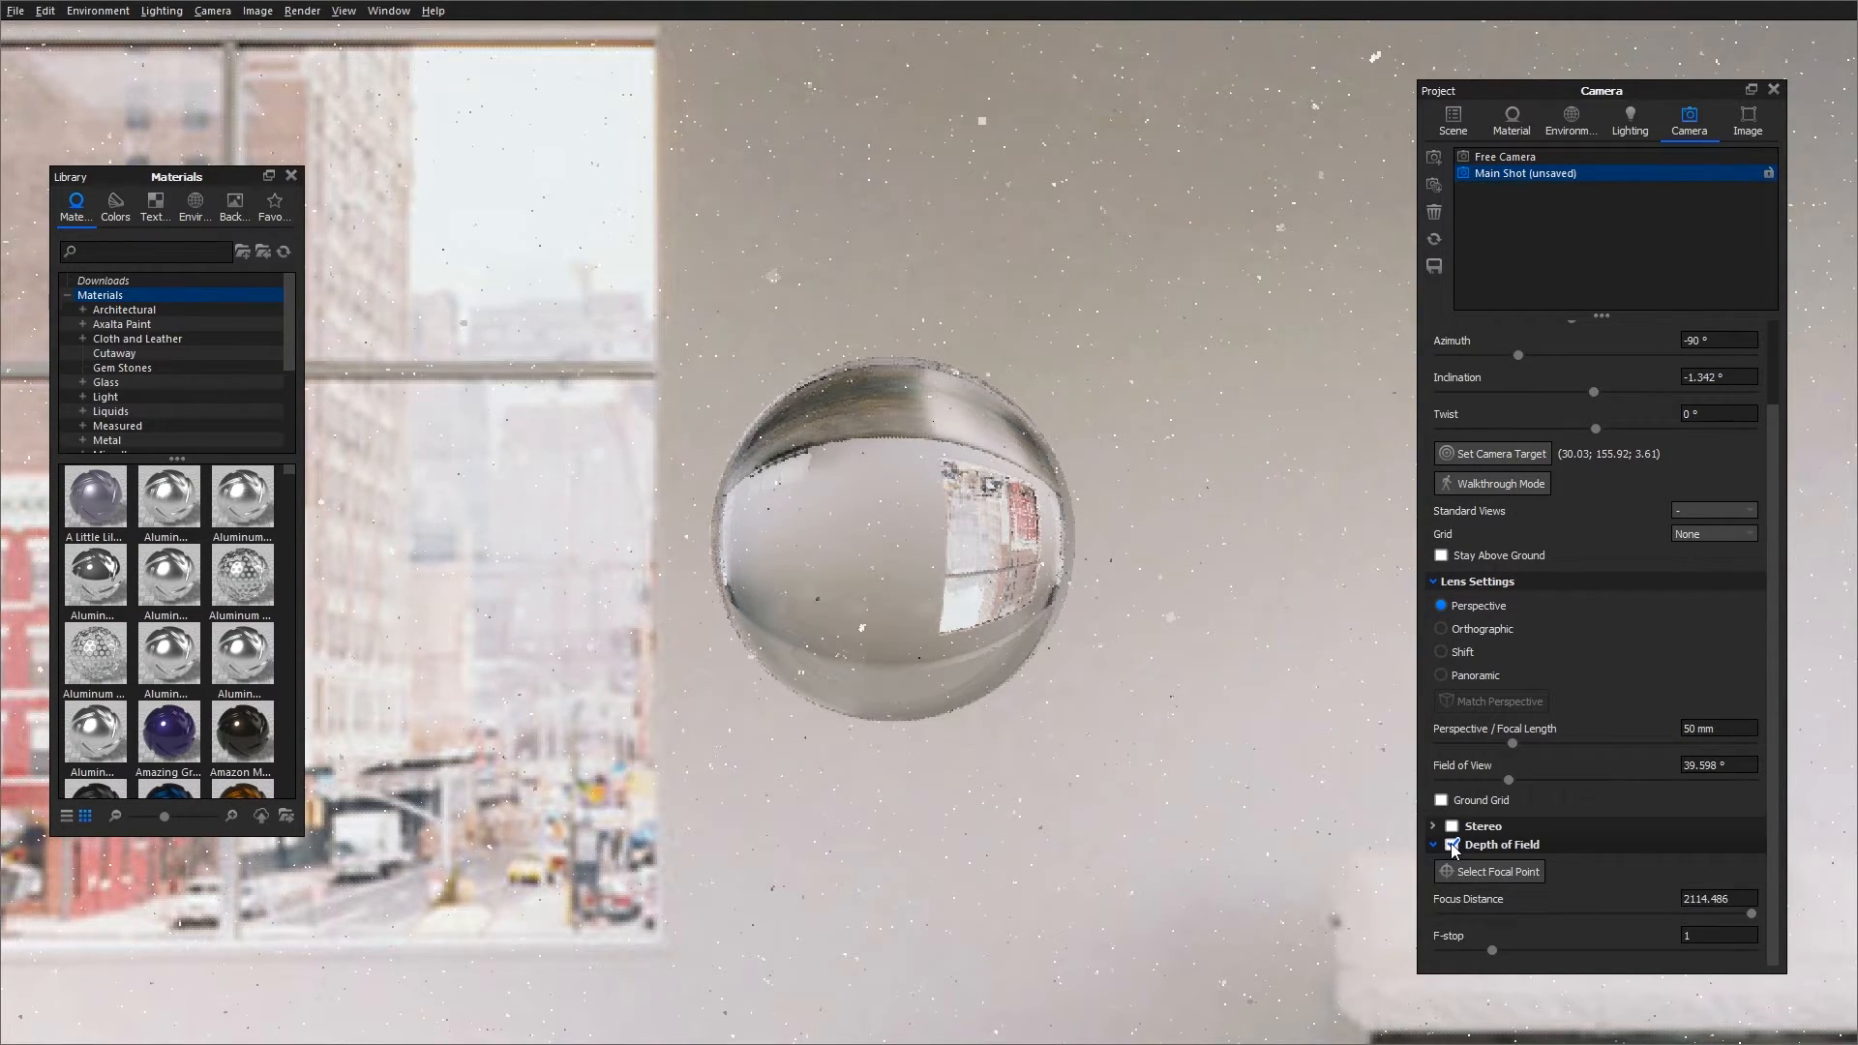
click(1482, 873)
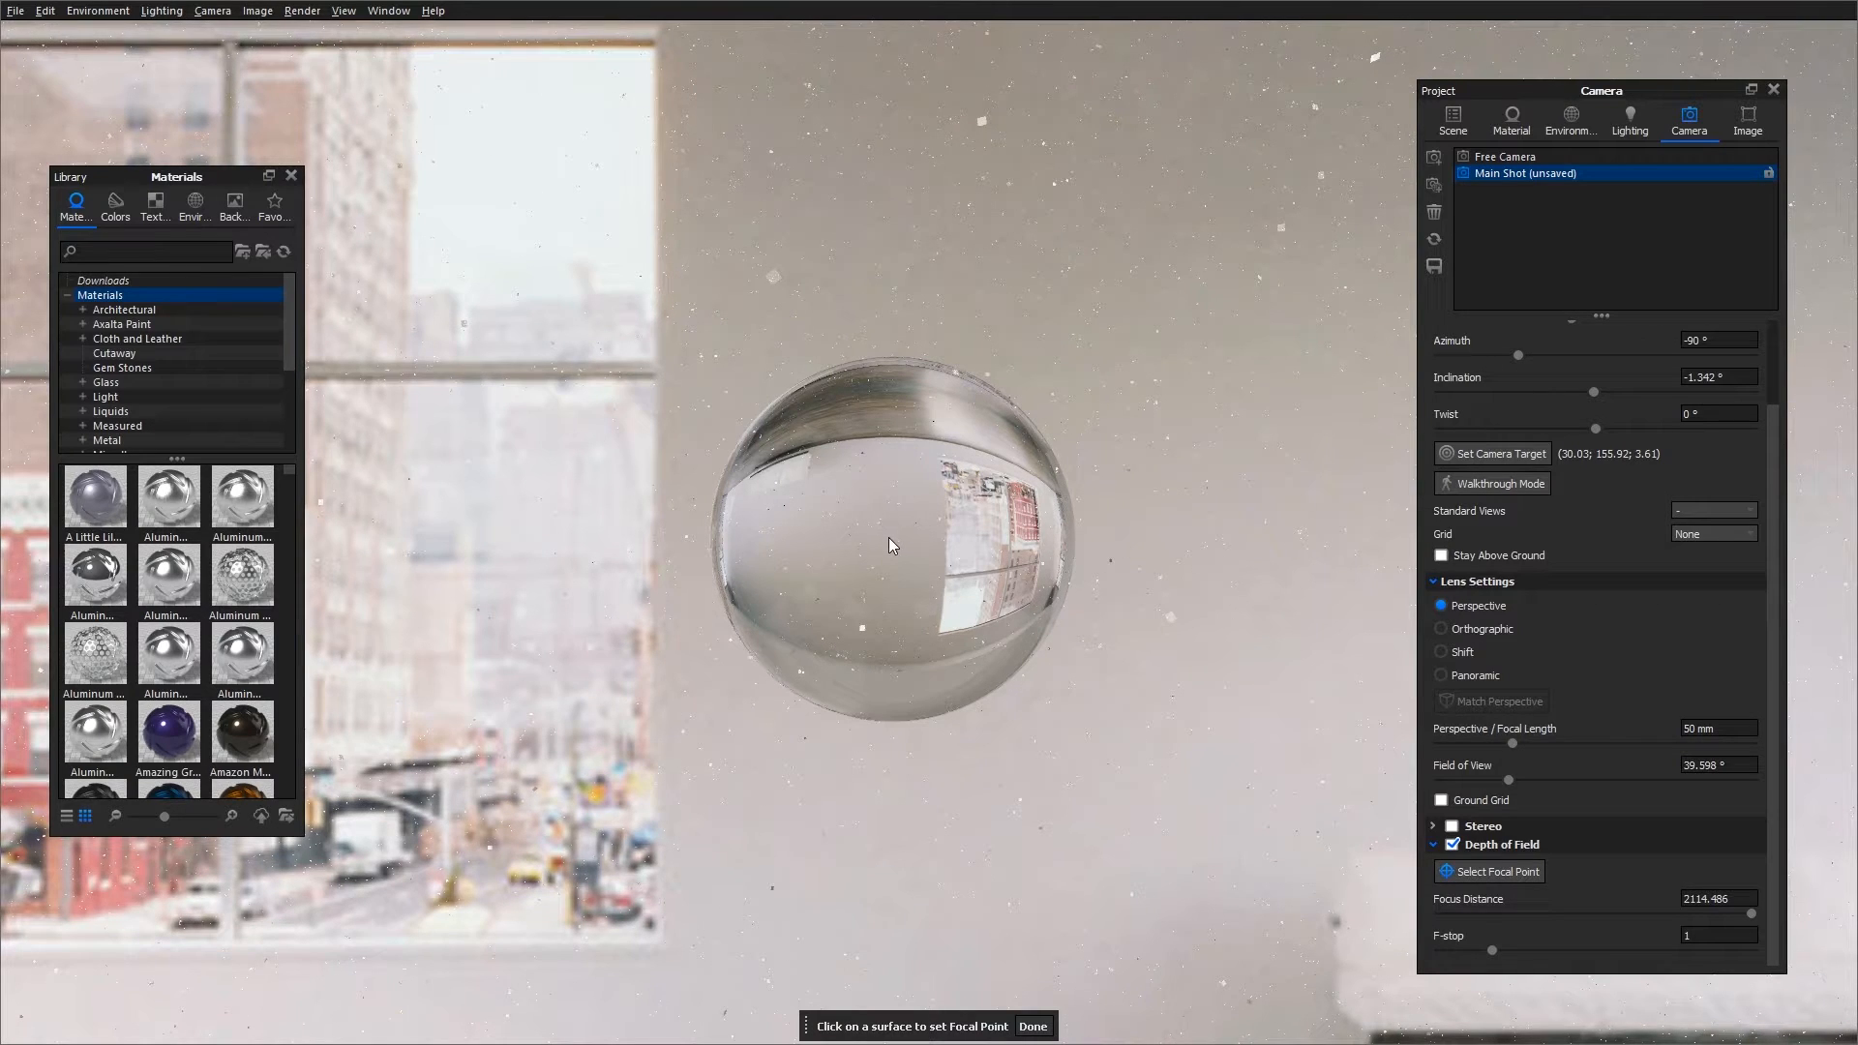
click(894, 546)
click(1034, 1026)
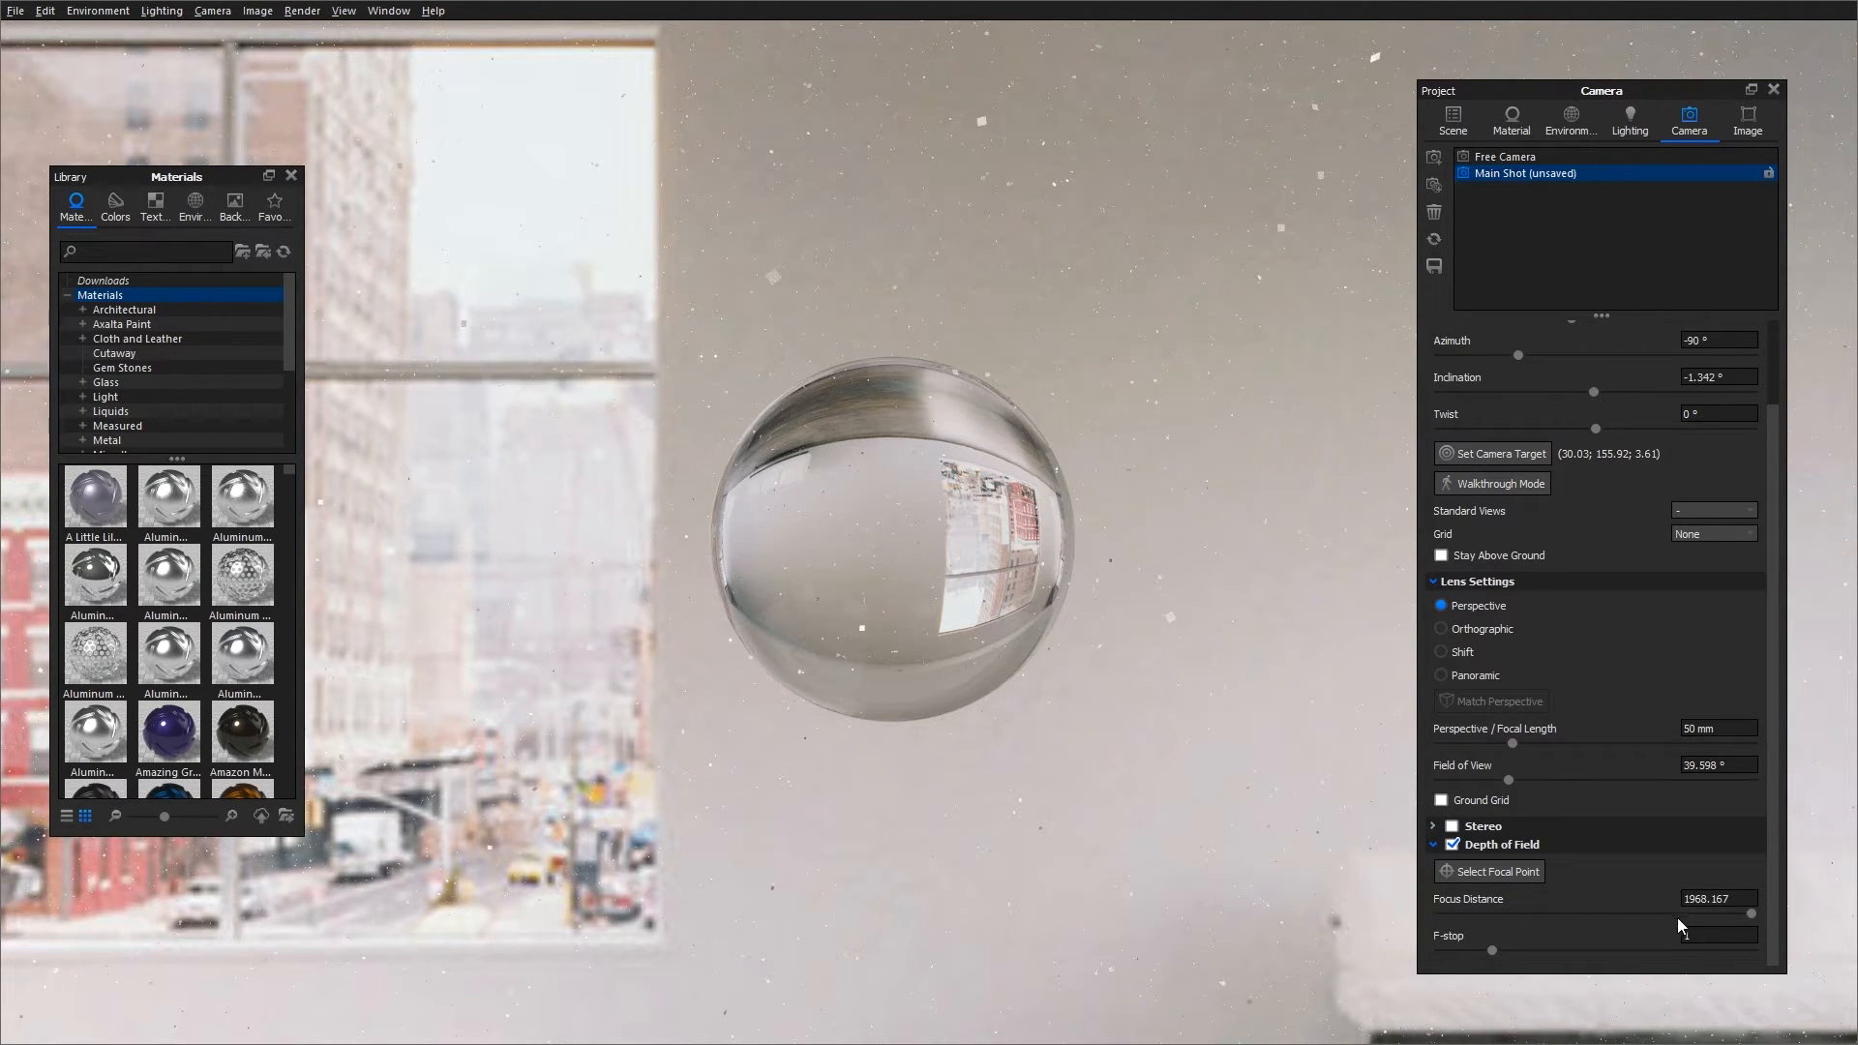
Set the Main Shot camera's depth-of-field F-stop to 0.05
double_click(1718, 935)
text(0.1)
key(Return)
key(Return)
text(05)
key(Return)
Turn on the render region and move it over the upper-left edge of the glass sphere
key(ctrl+alt+r)
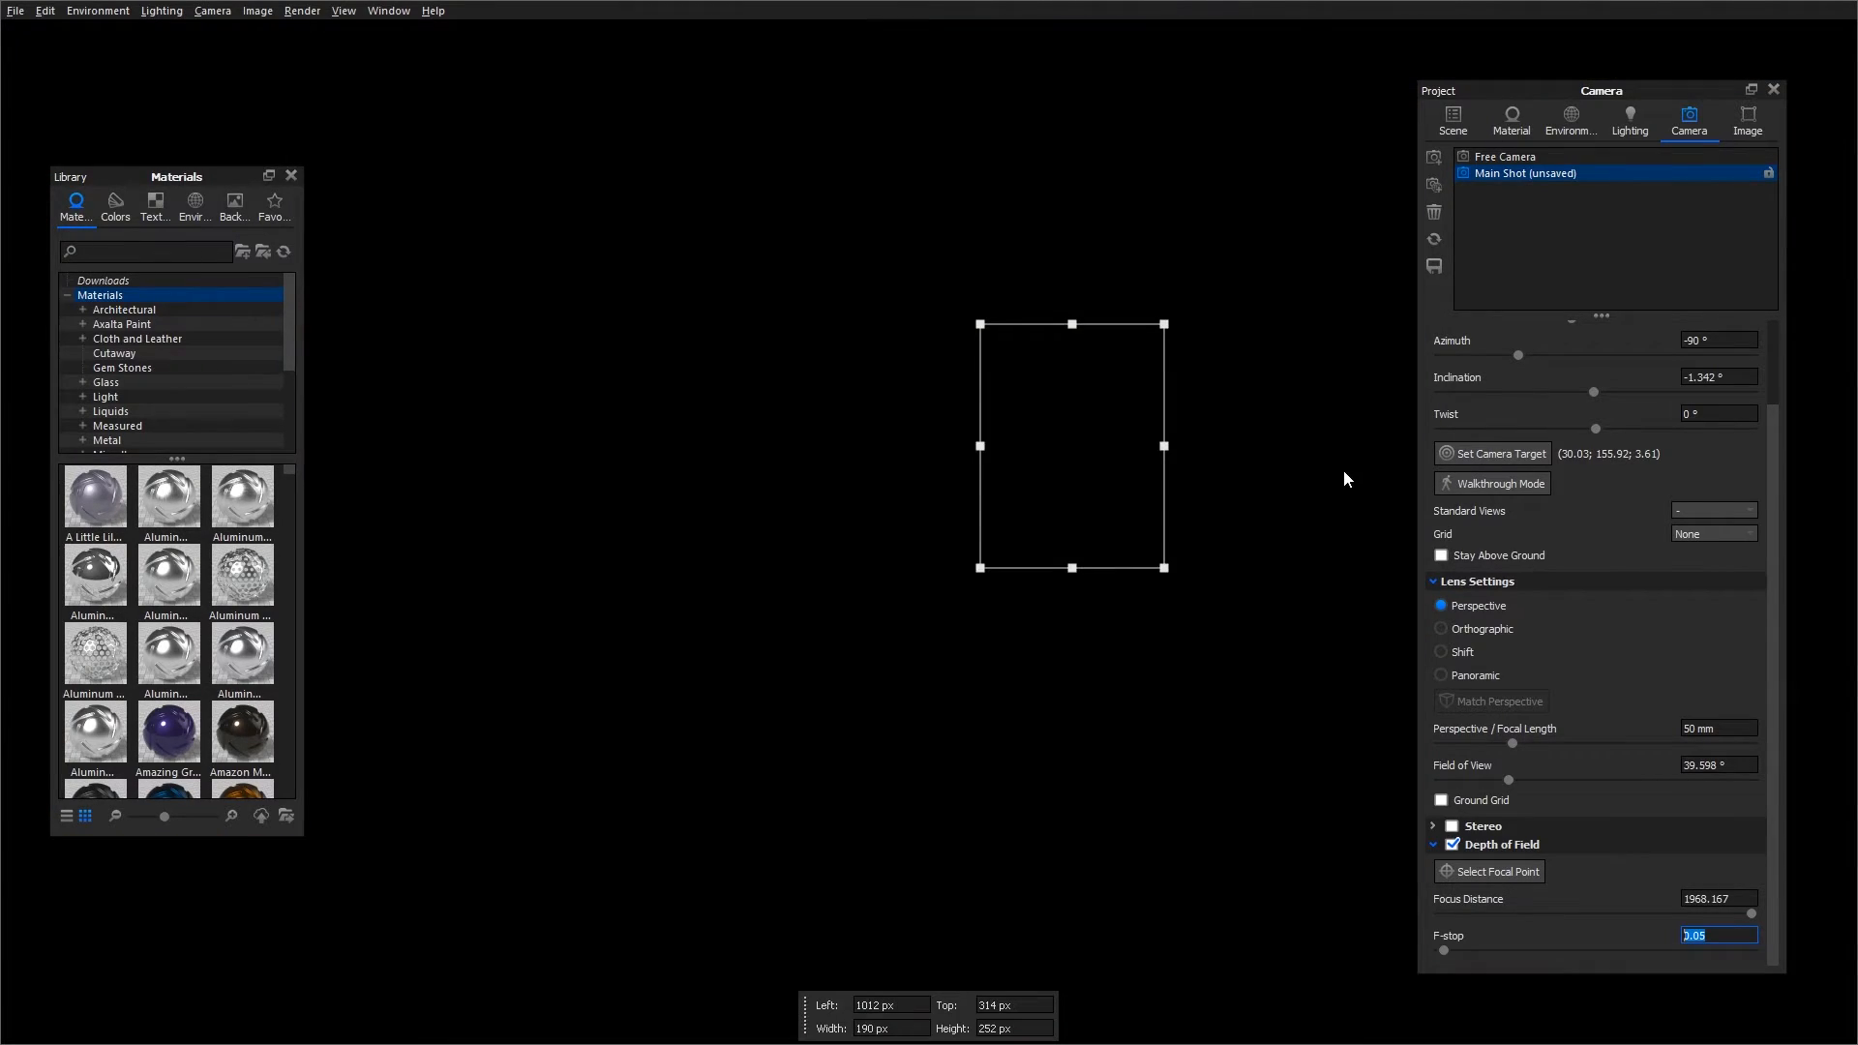
drag(1021, 423, 734, 261)
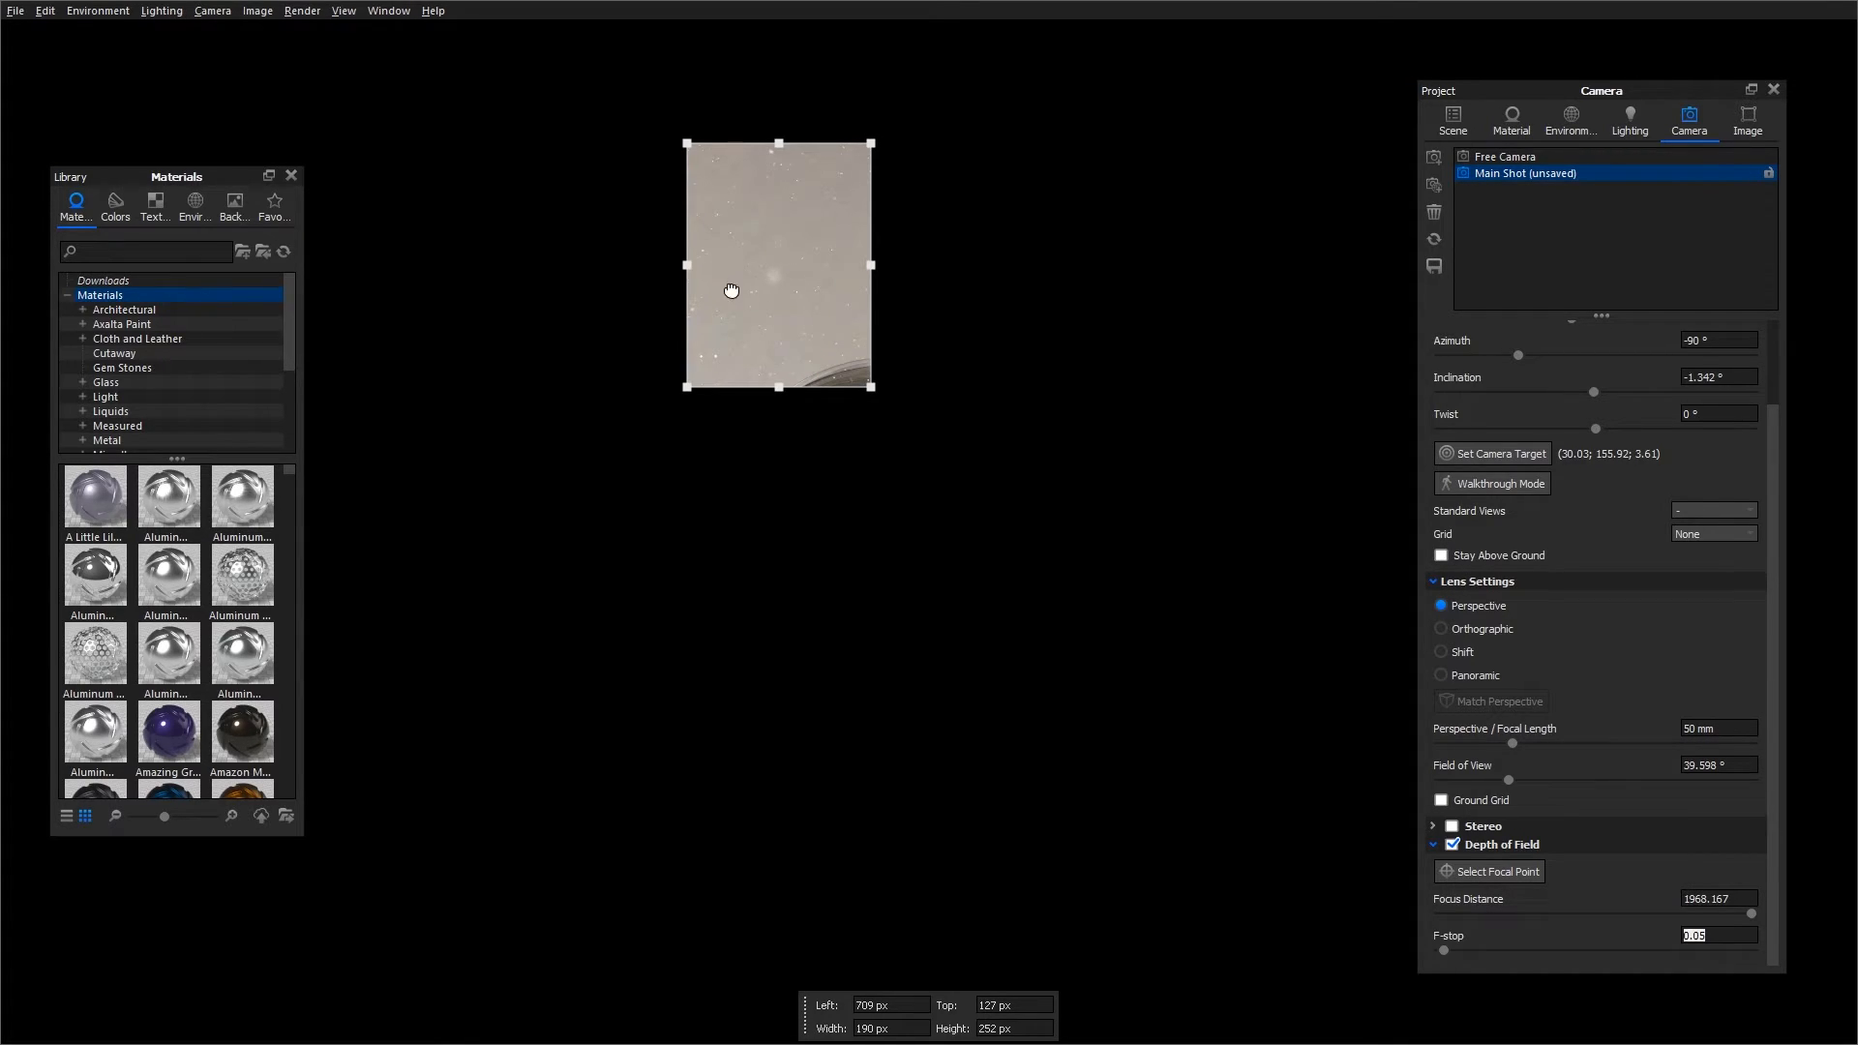
drag(771, 351, 702, 496)
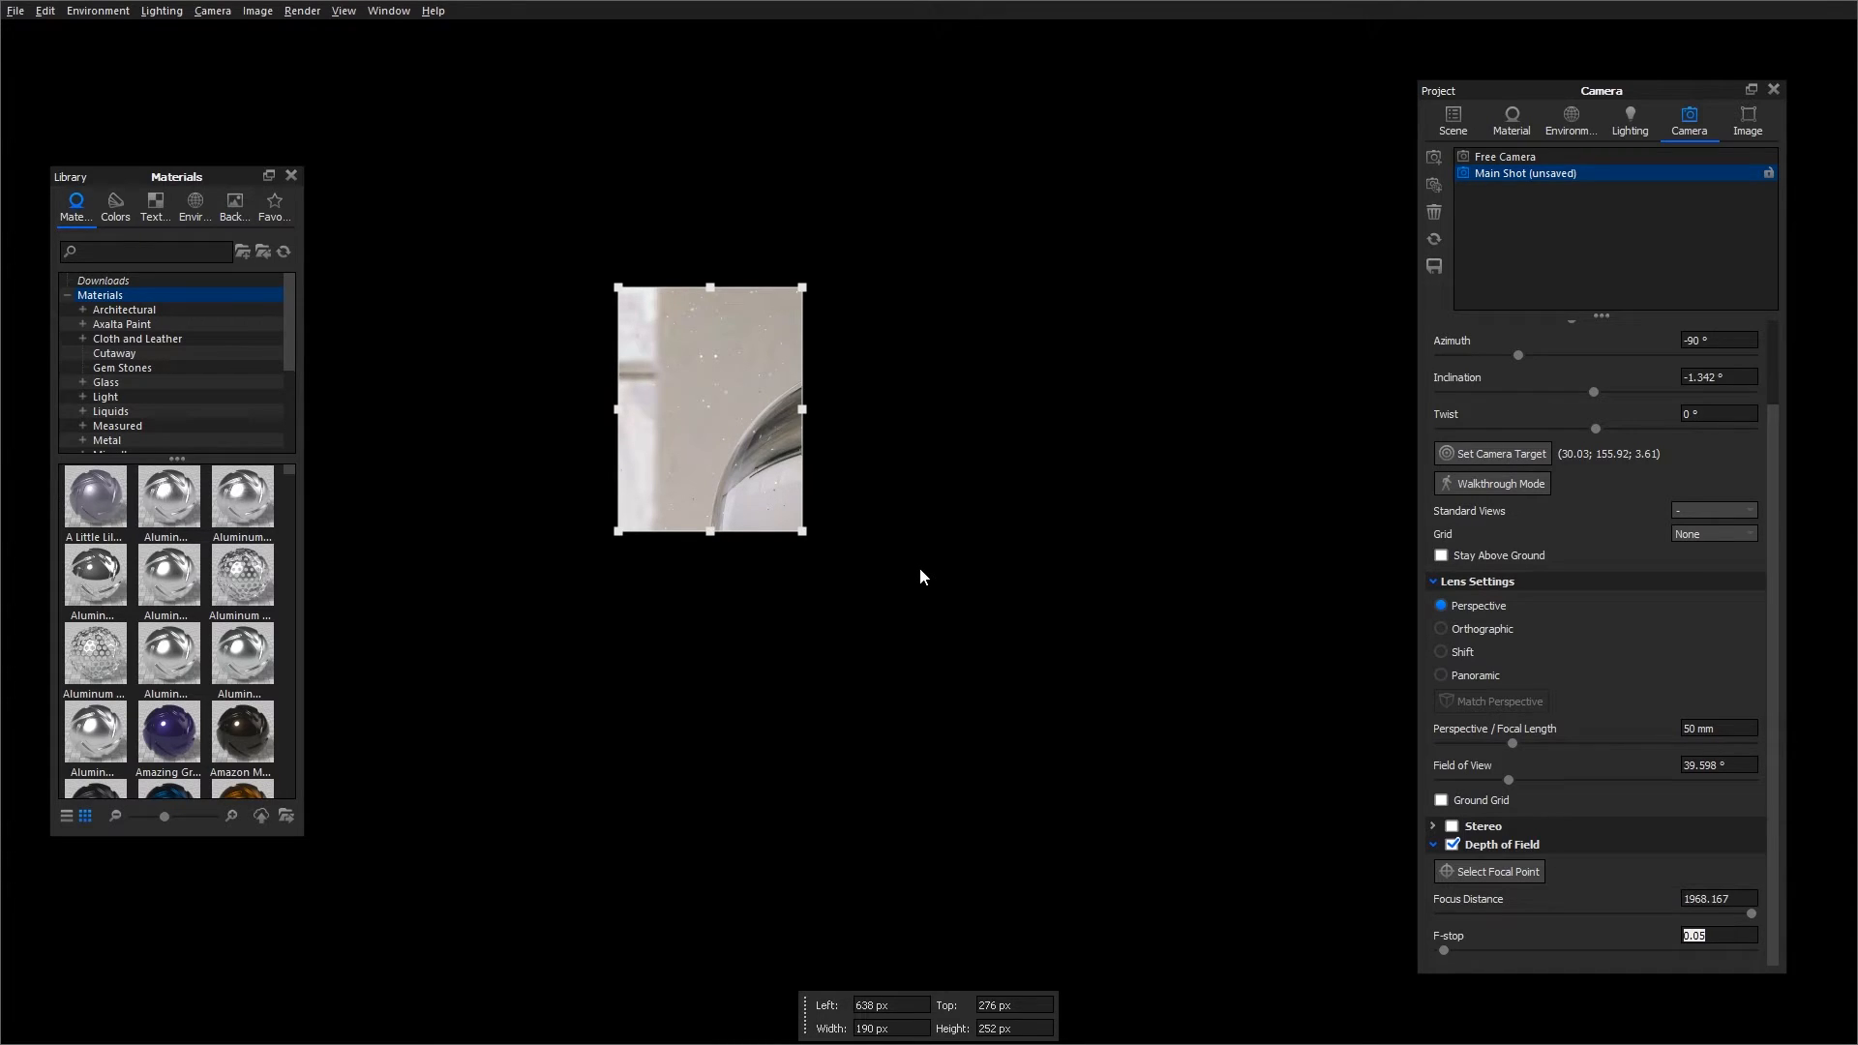
Shift the render region above the glass sphere and turn it off, and save and lock the Main Shot camera
drag(709, 465, 733, 382)
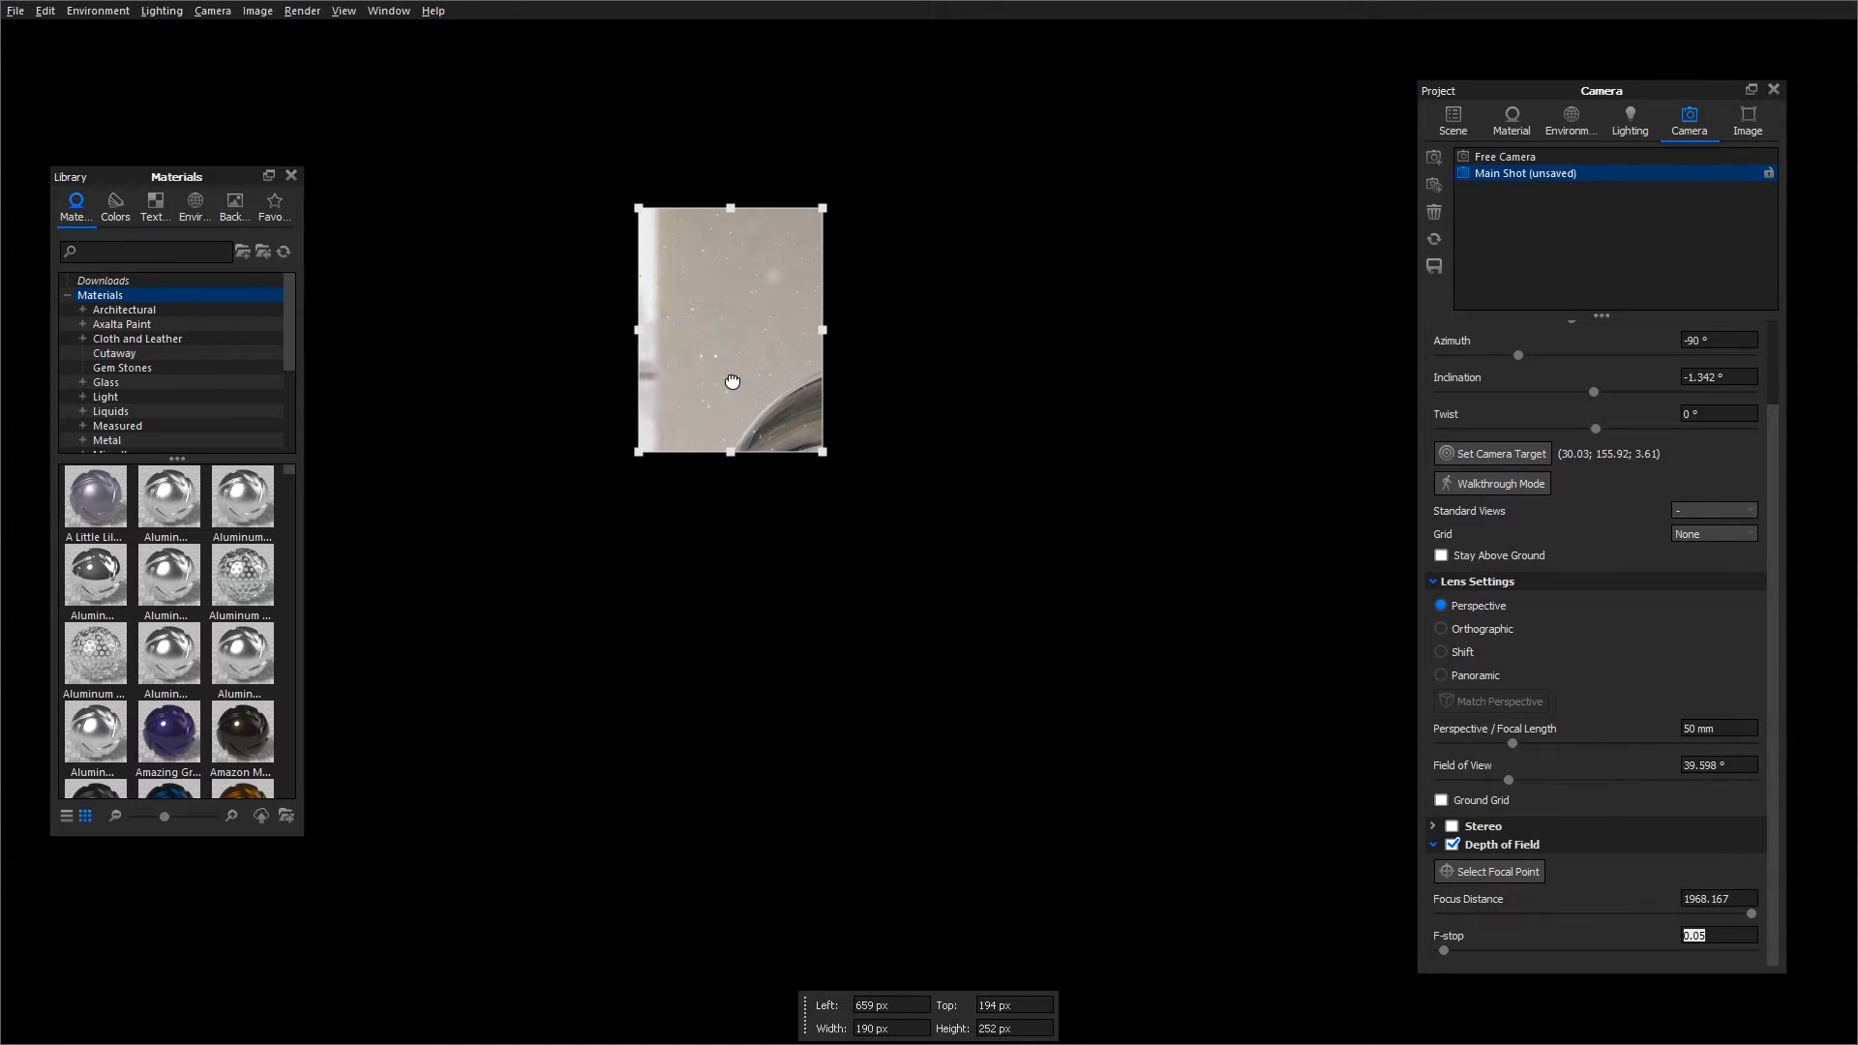
key(Escape)
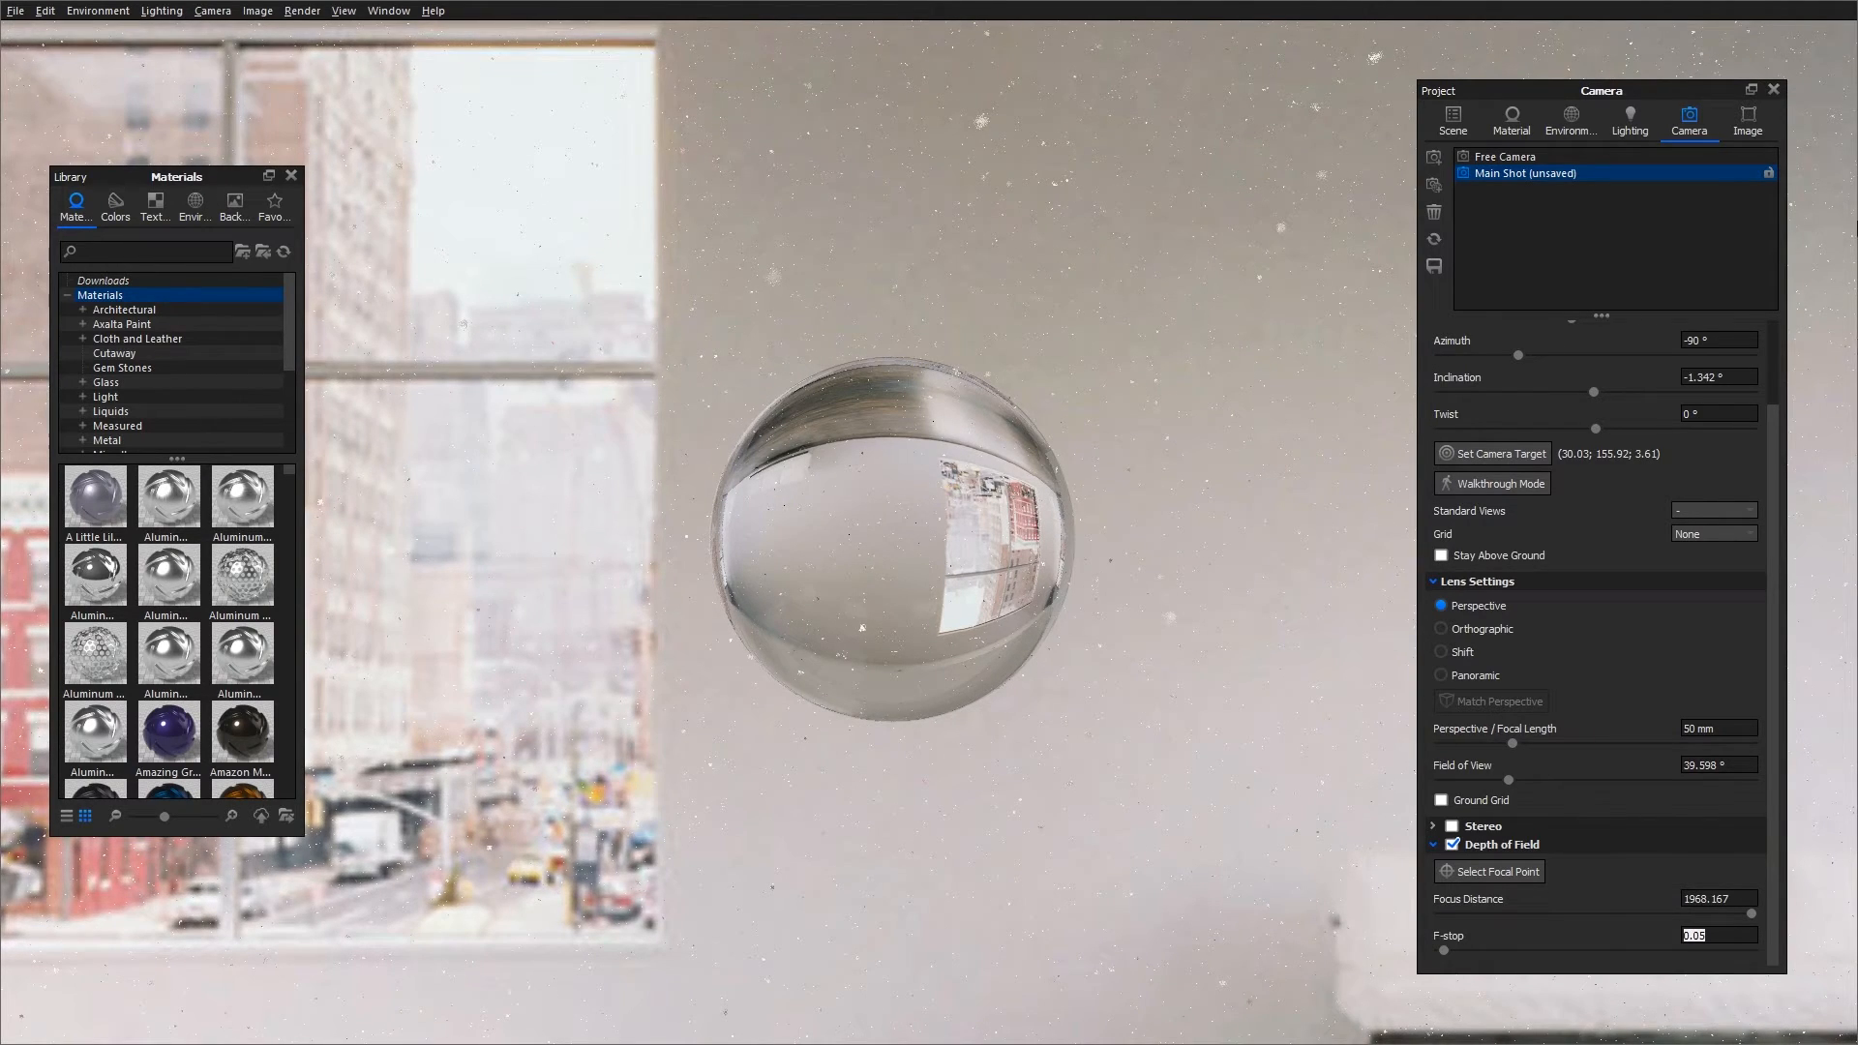
click(1767, 175)
click(1767, 174)
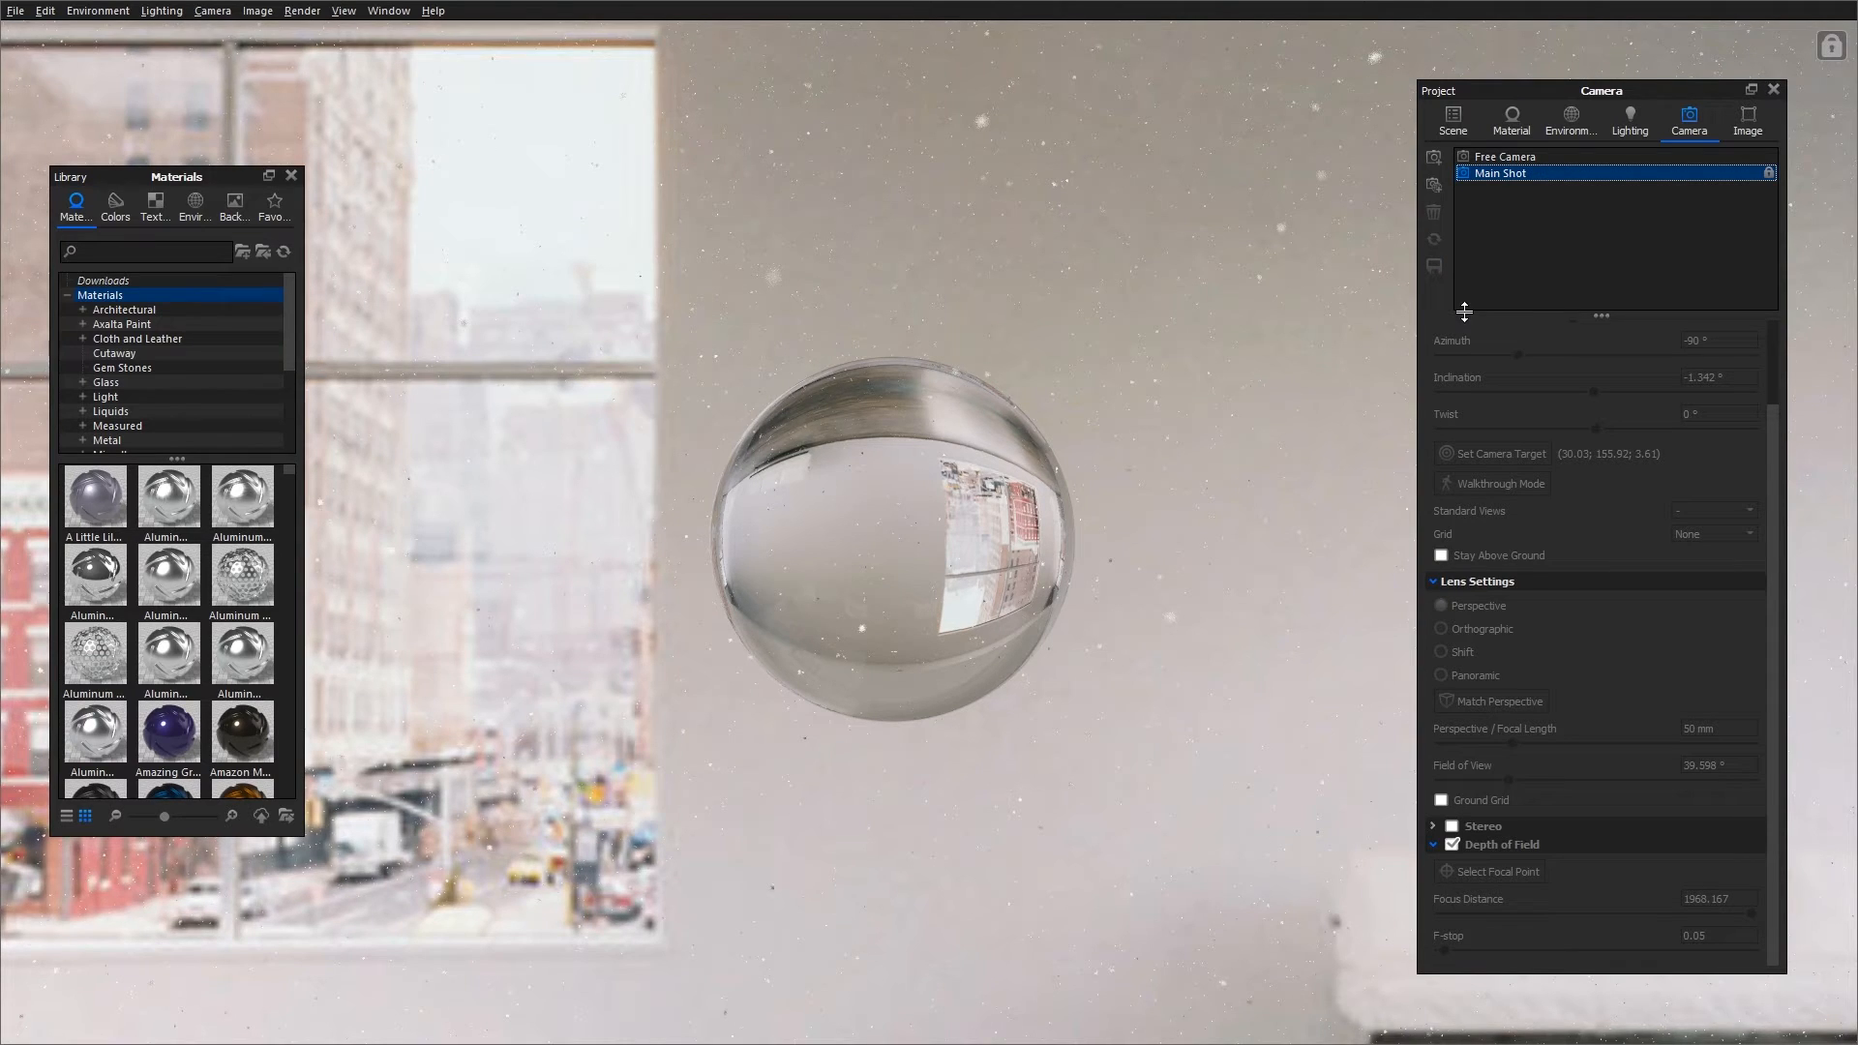
Open the render options and compare the Maximum Samples and Custom Control quality modes, ending on Custom Control
click(302, 10)
click(332, 166)
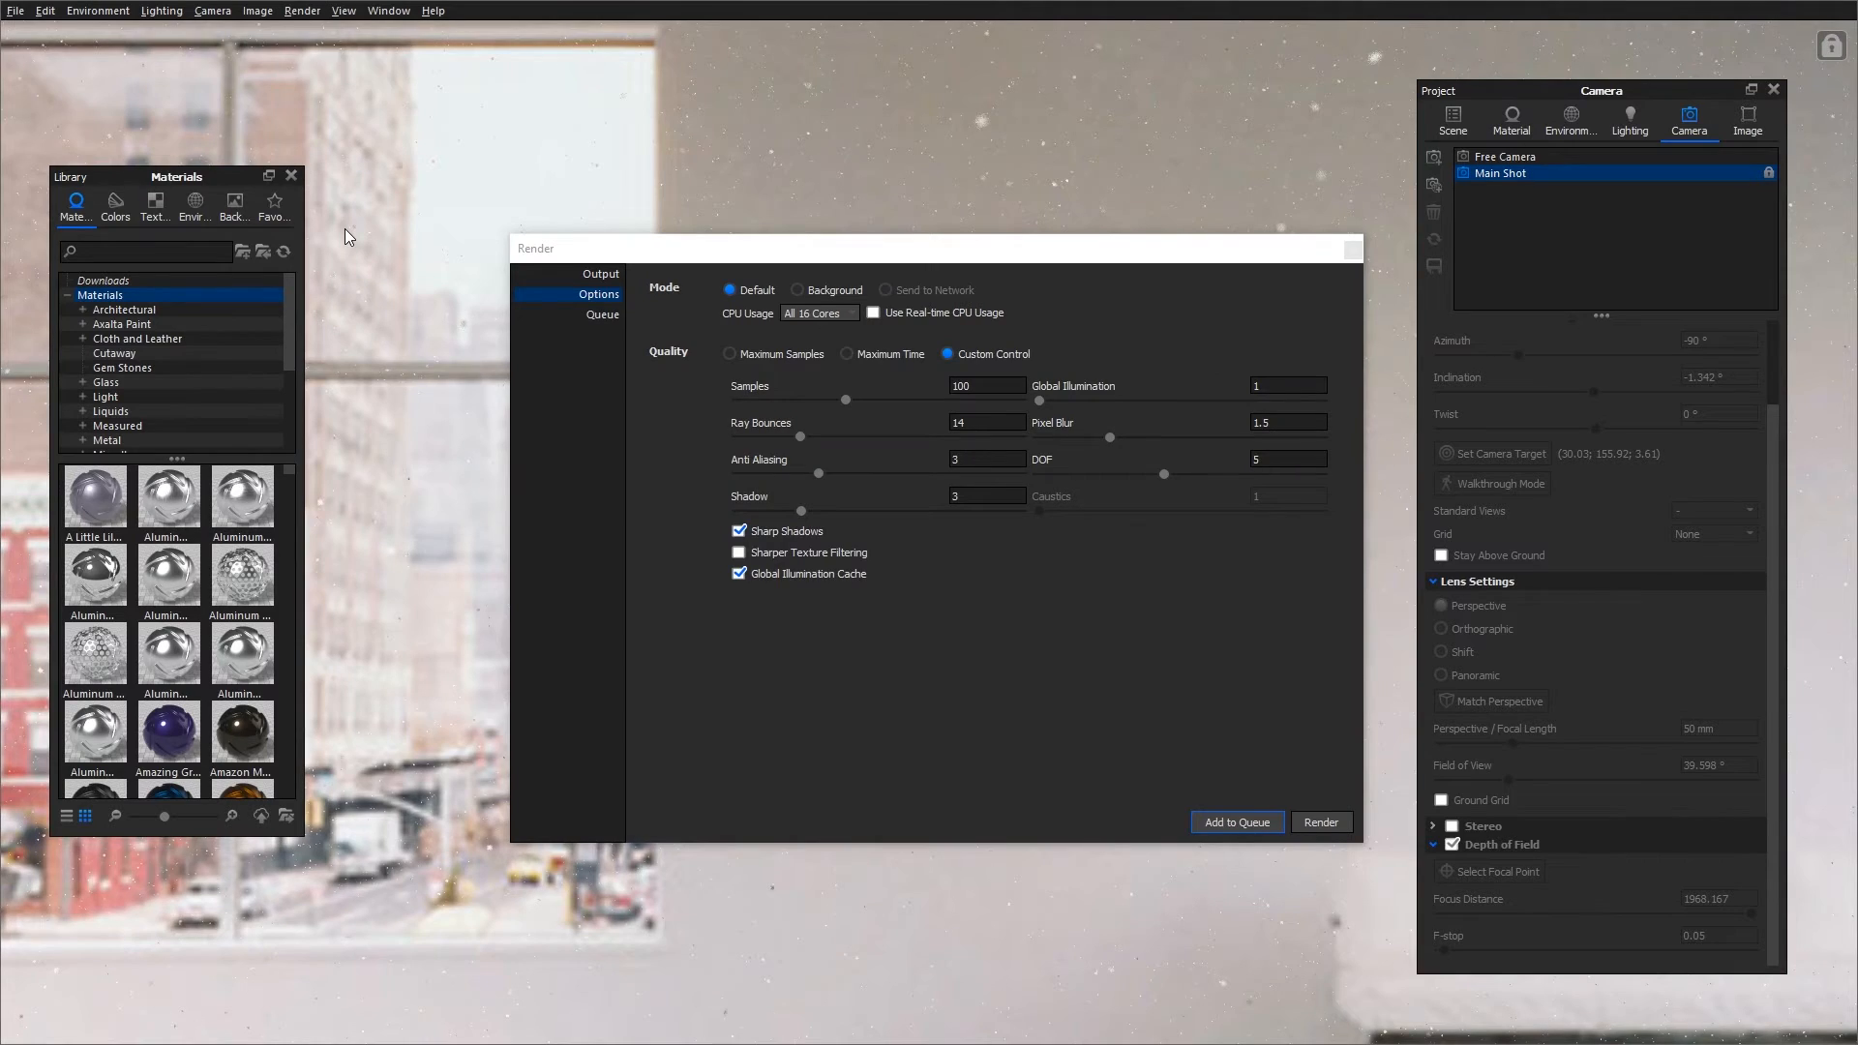
click(729, 354)
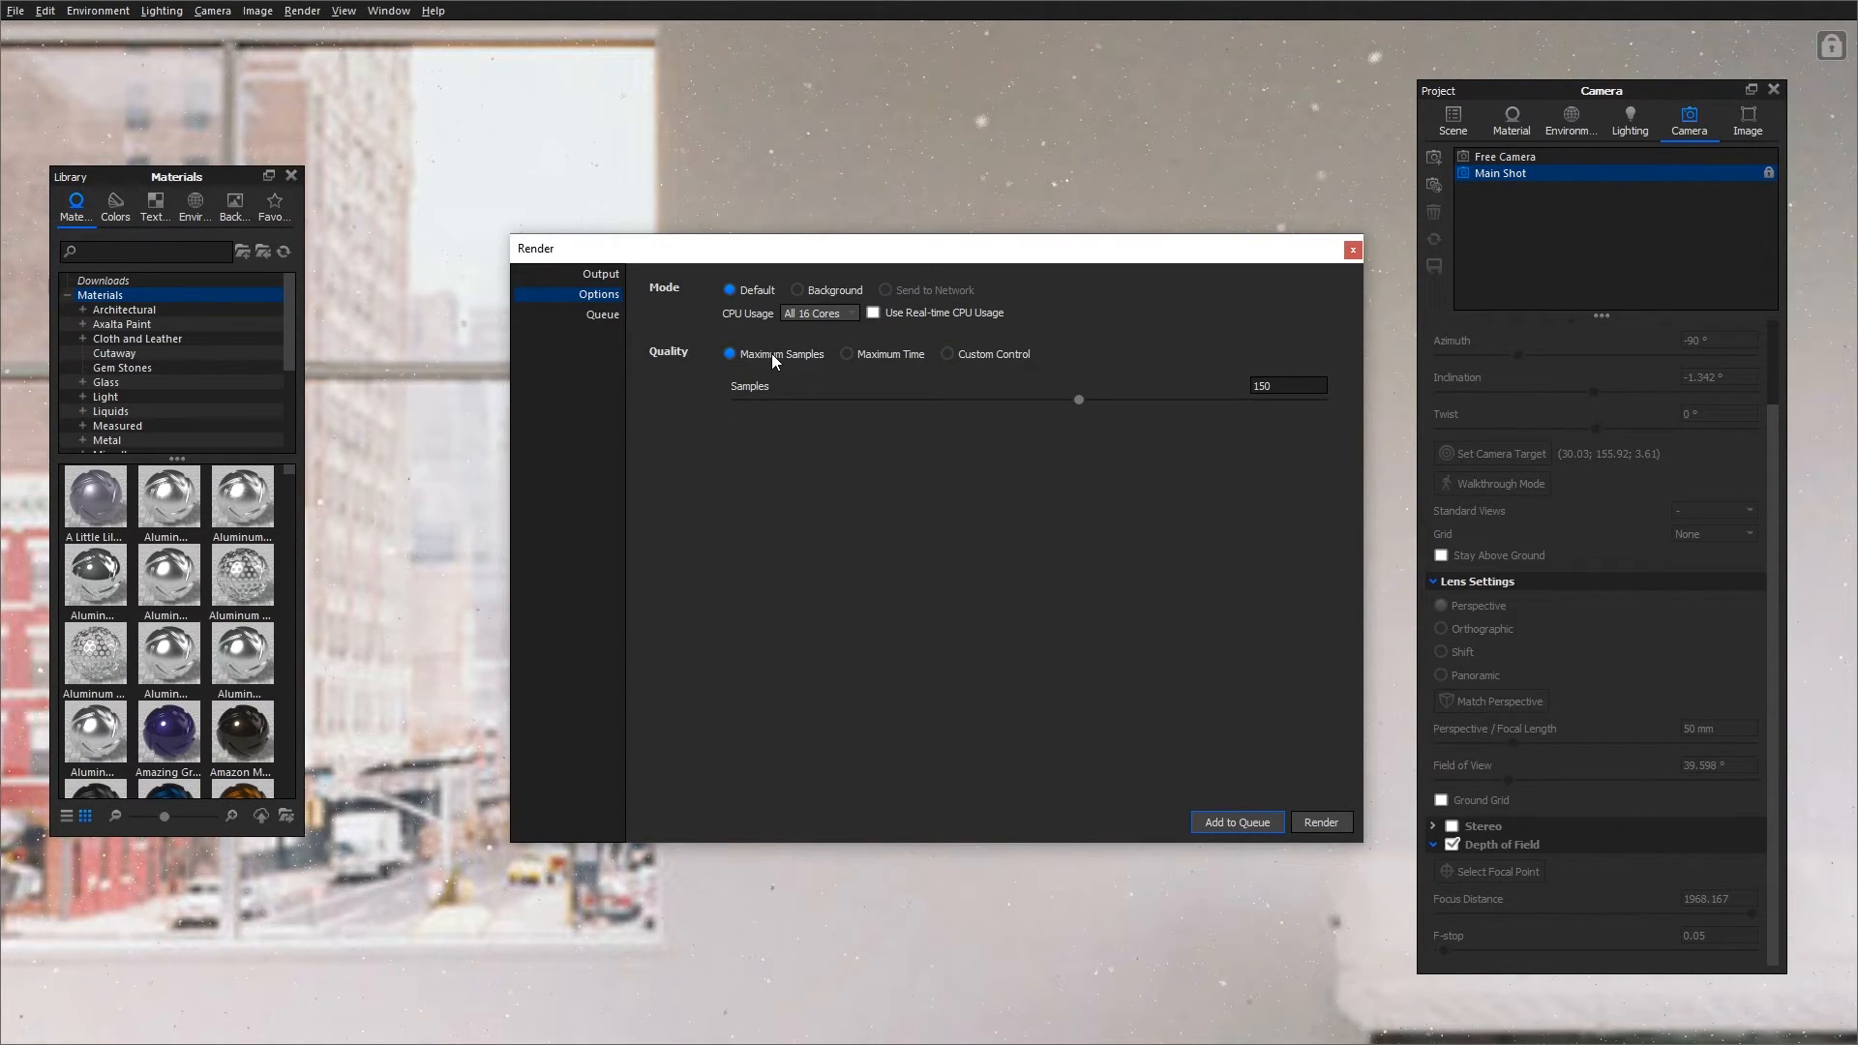
click(988, 356)
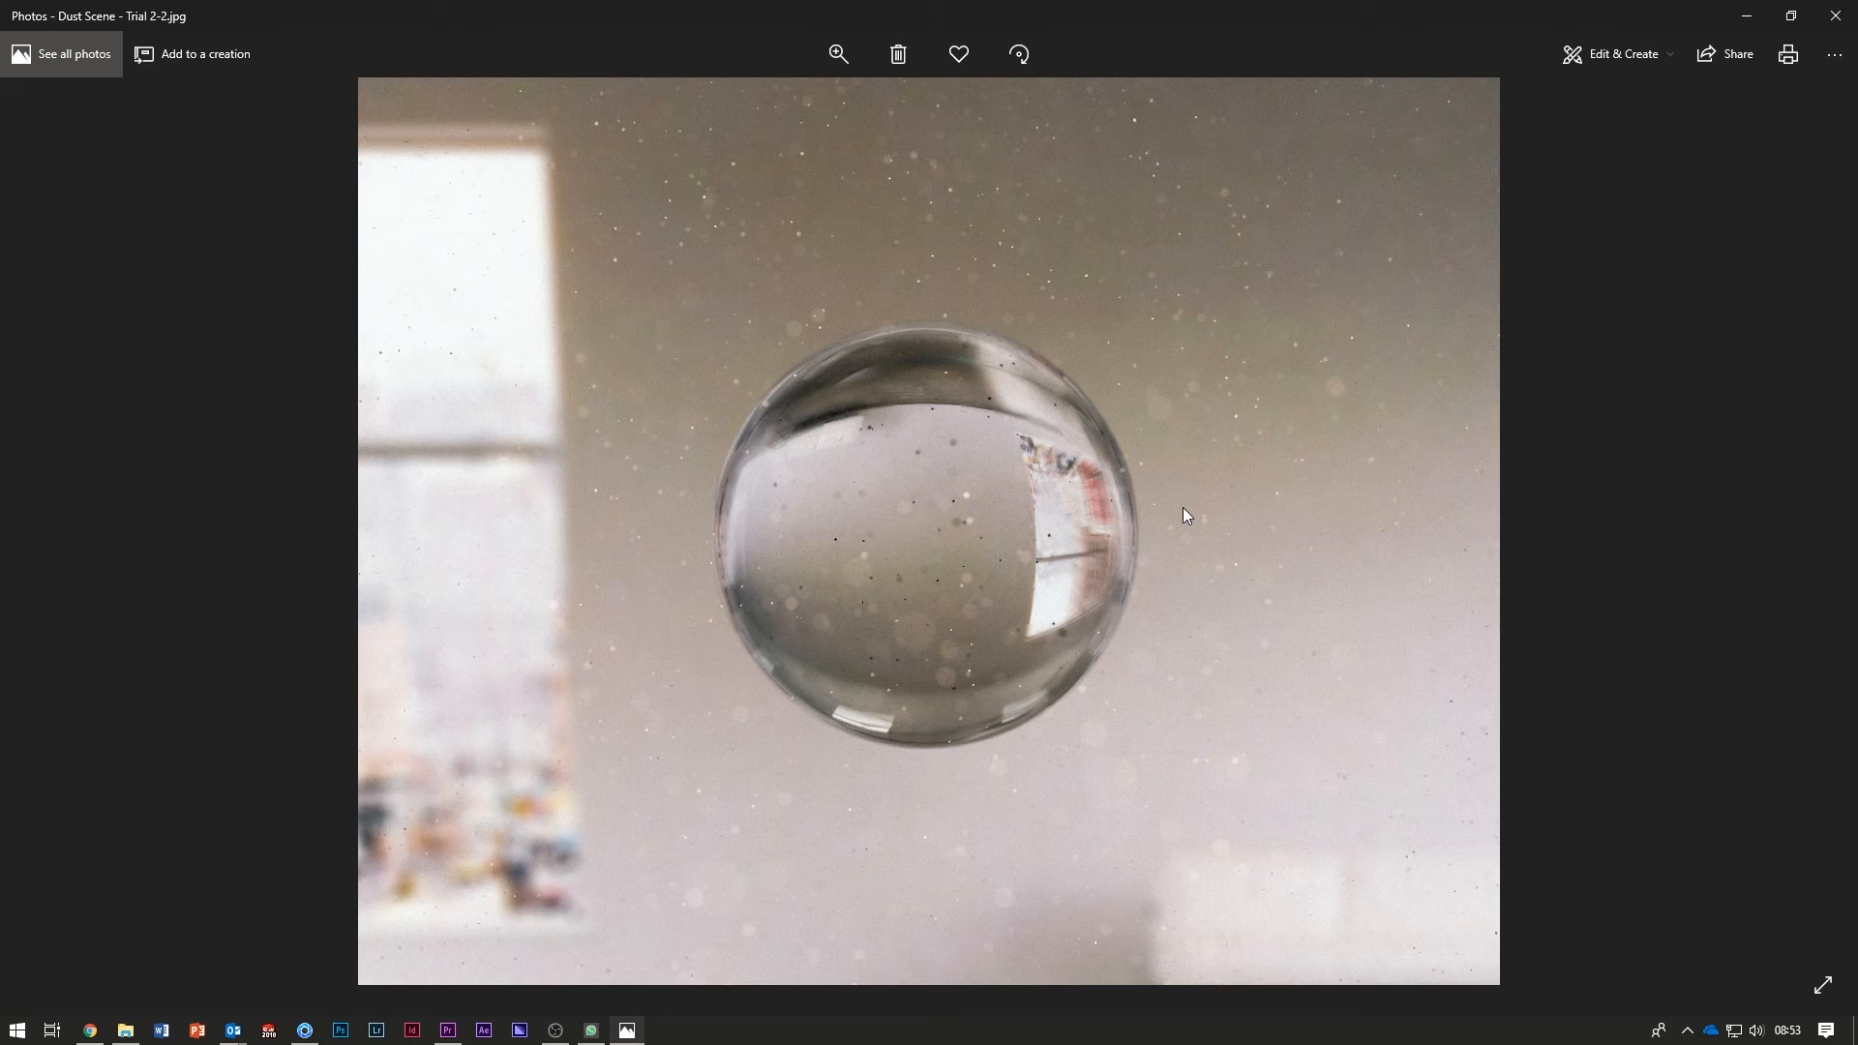
View the next finished dust render, the bar stool scene, in the Photos viewer
key(Right)
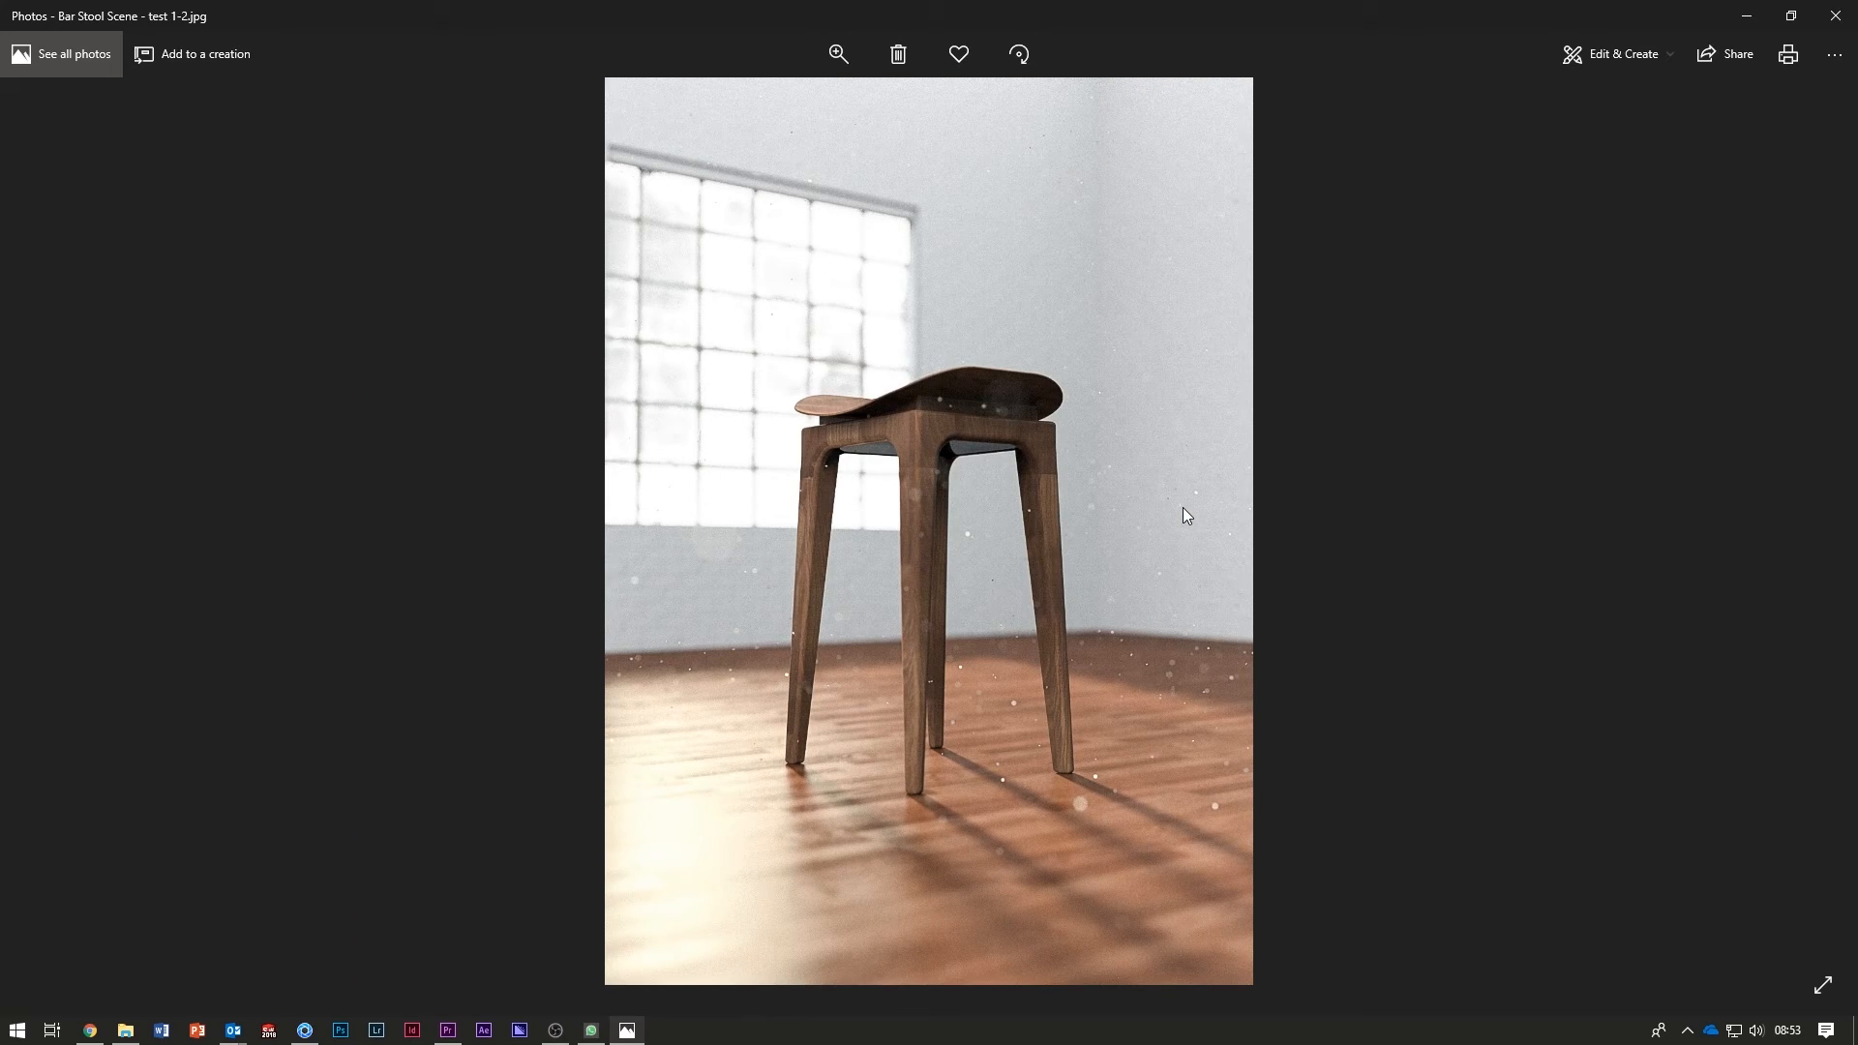